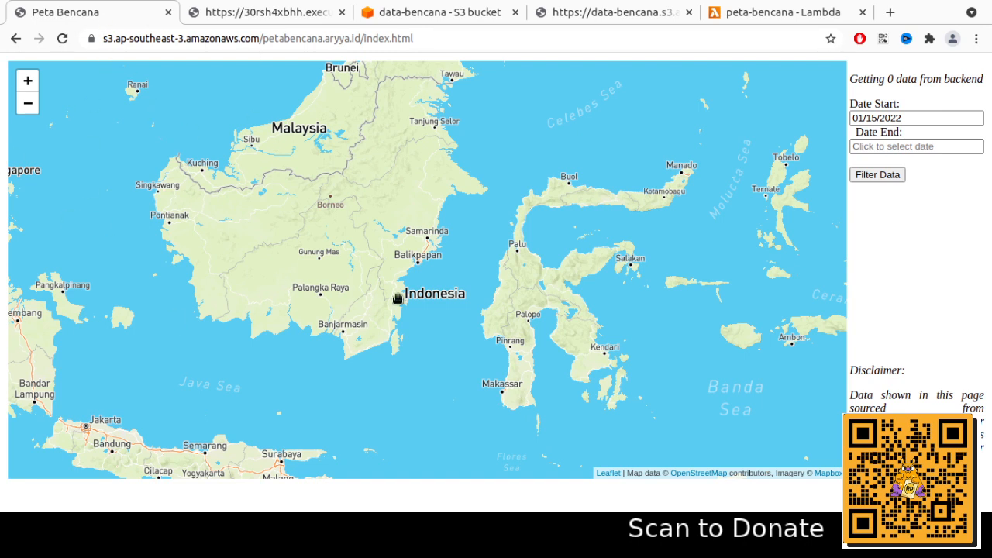
Reload the Peta Bencana map and inspect the earthquake details of the markers near Jember and Larantuka.
drag(536, 260, 538, 240)
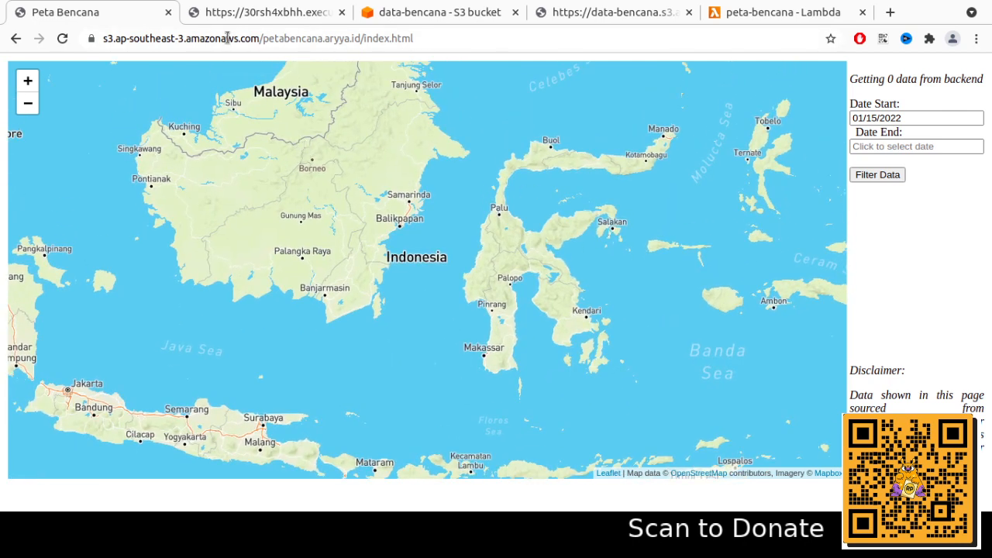
key(F5)
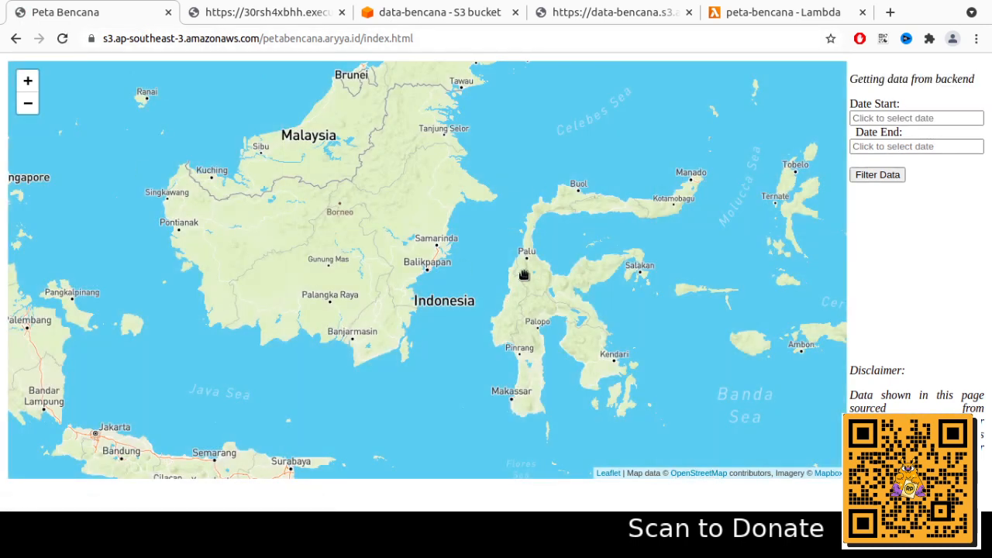
drag(524, 275, 492, 194)
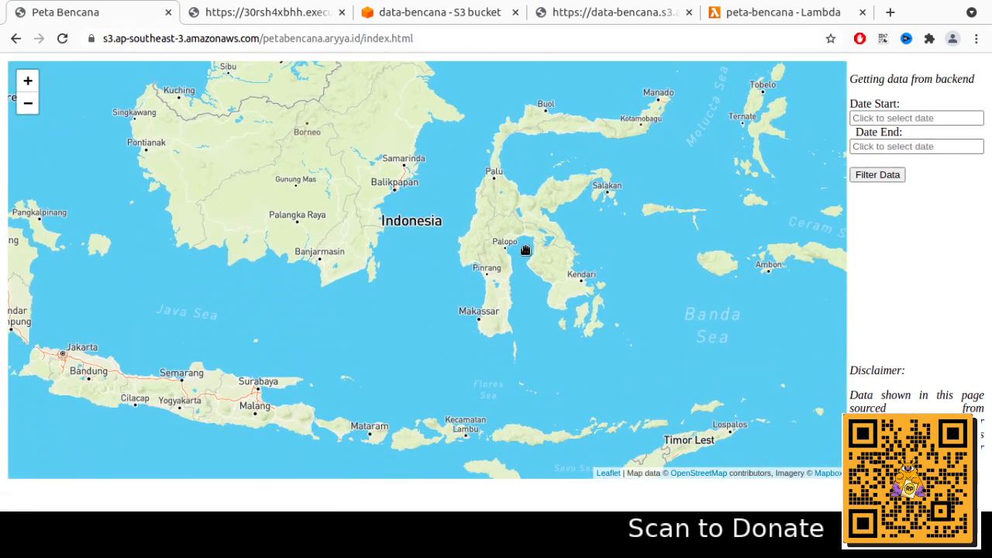
click(279, 433)
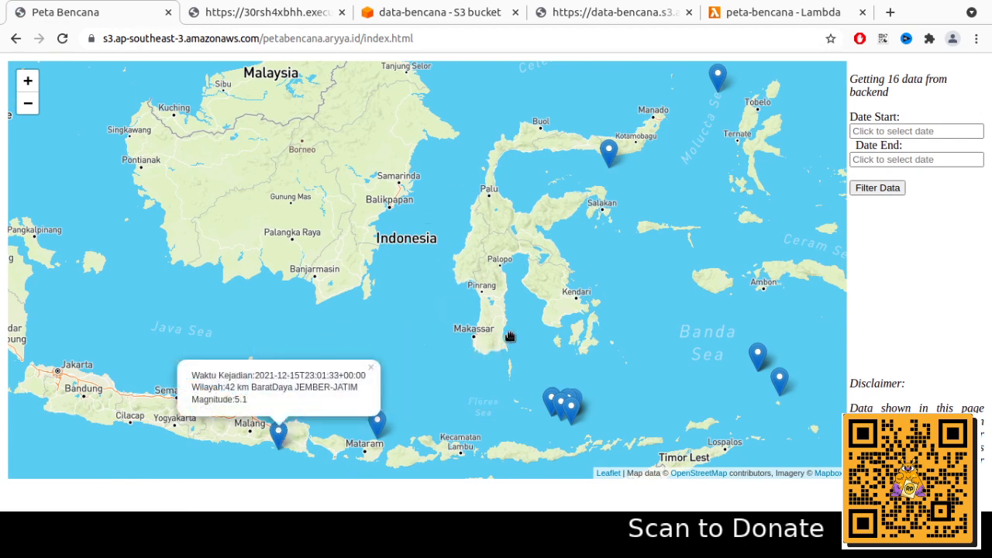
click(572, 403)
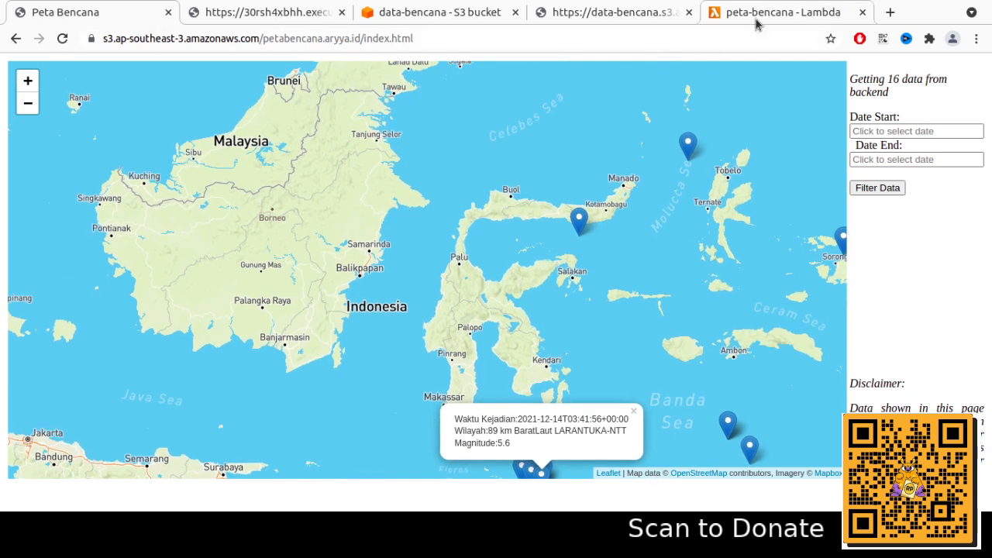
View the data-bencana S3 bucket and examine the JSON earthquake records returned by the peta-bencana API.
click(438, 14)
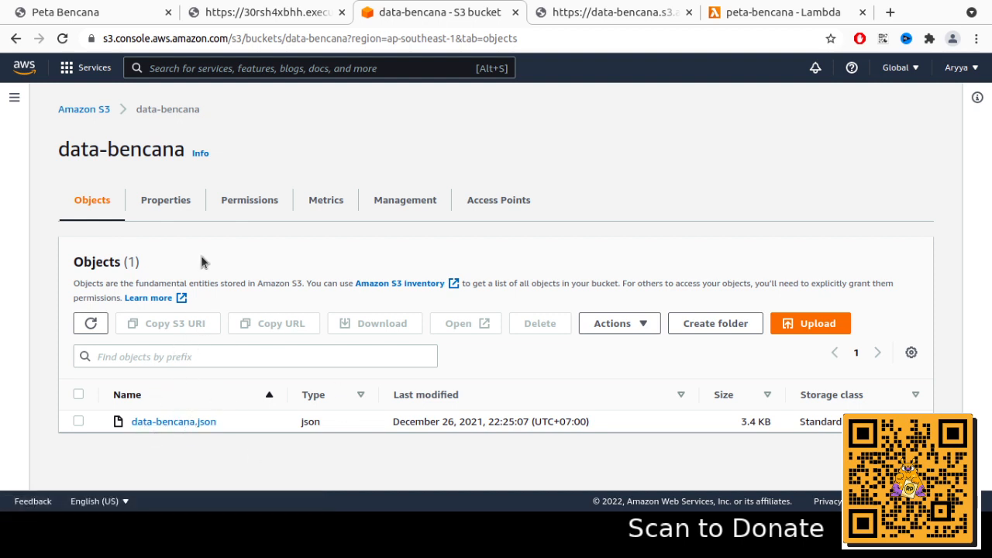
click(323, 13)
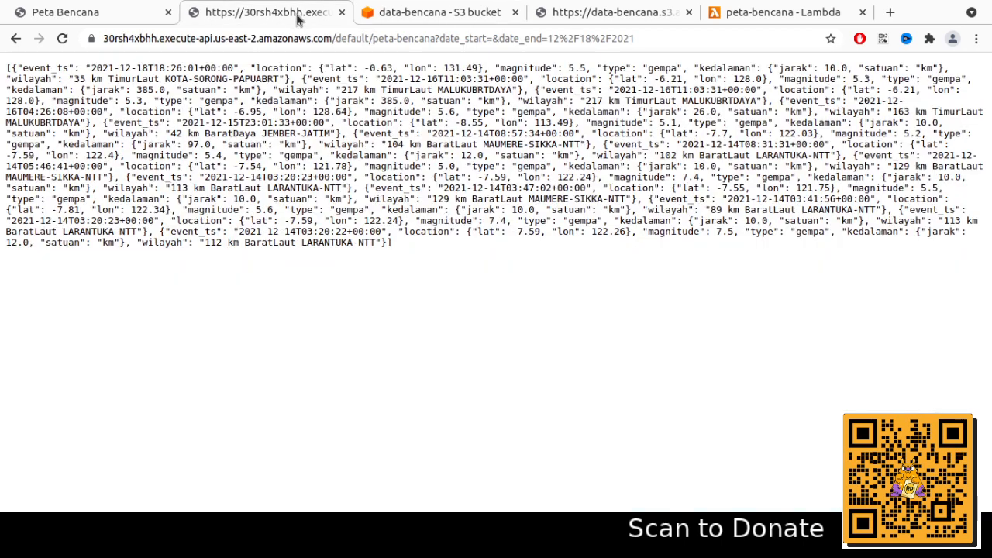
click(393, 18)
click(294, 20)
click(59, 14)
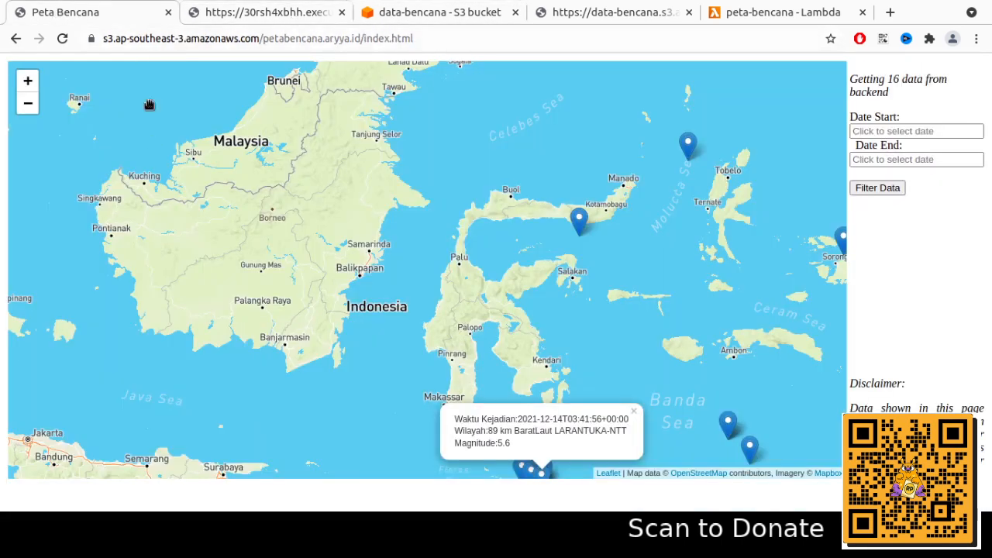
click(224, 14)
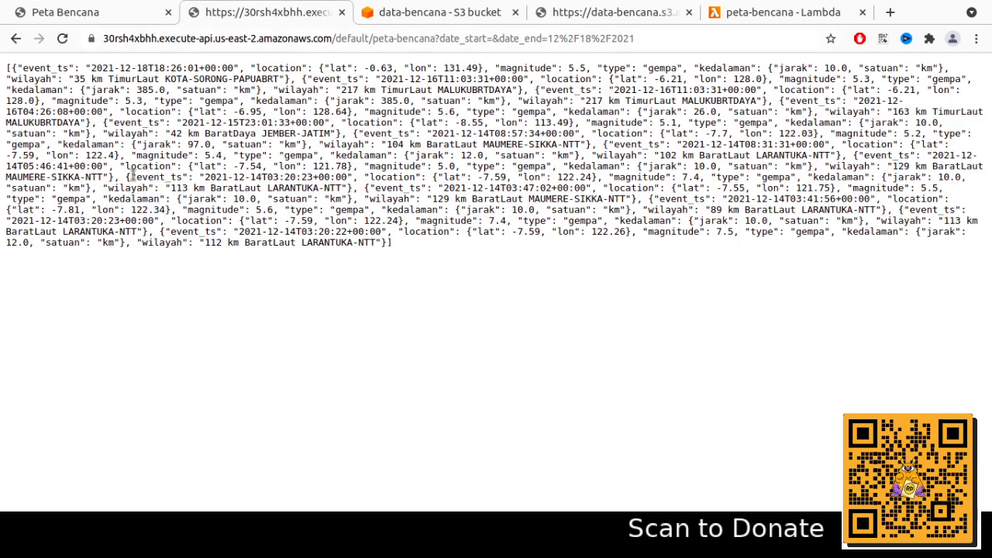
drag(10, 69, 527, 256)
click(291, 171)
Examine the raw records in the data-bencana.json file and return to its S3 bucket.
key(ctrl+Tab)
key(ctrl+Tab)
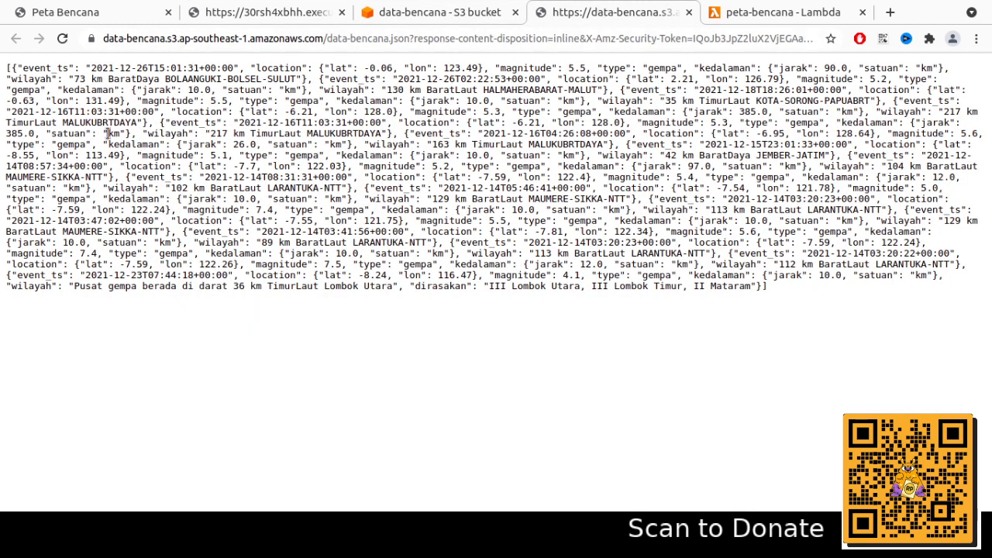
drag(9, 71, 268, 136)
click(270, 143)
click(446, 14)
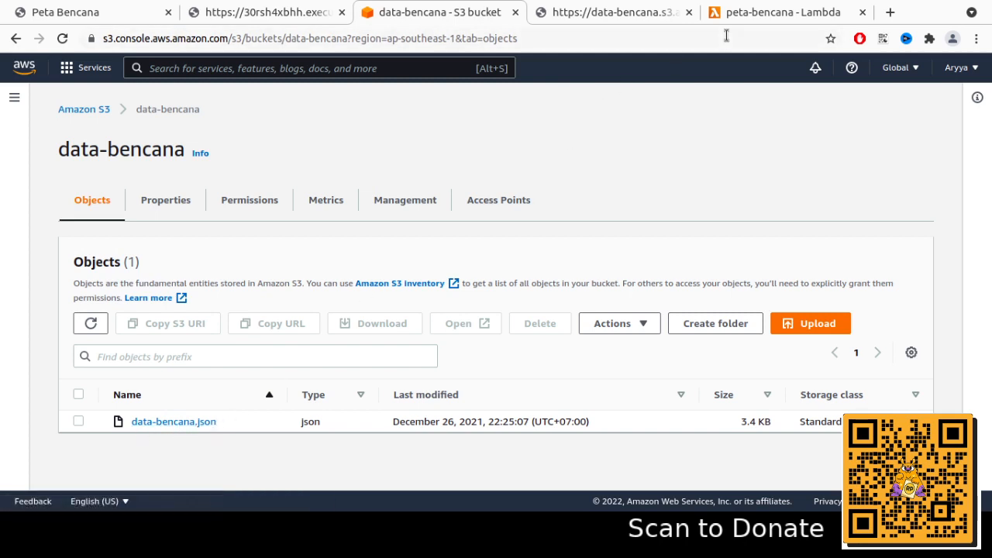
Examine the date_start and date_end query parameters in the peta-bencana API address.
click(294, 14)
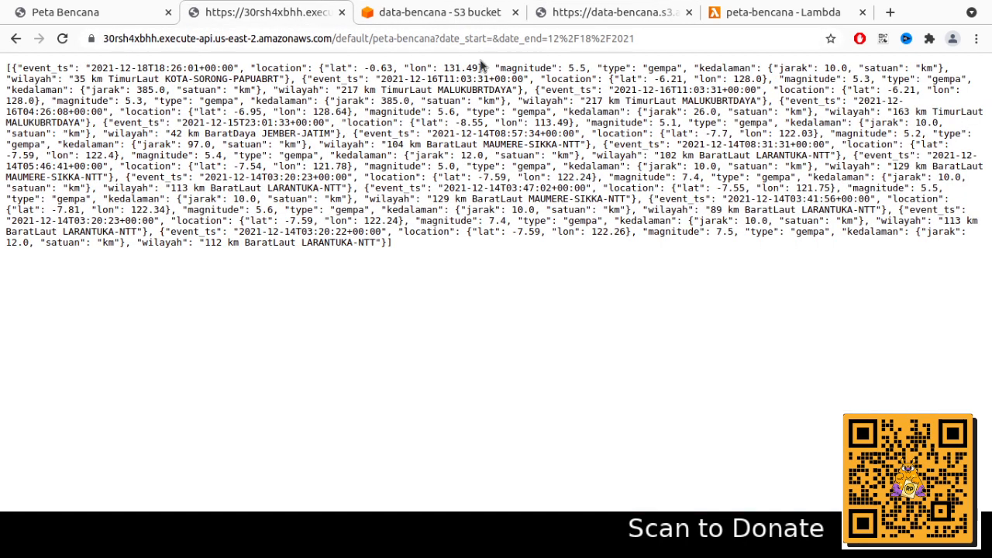
drag(438, 38, 692, 37)
click(485, 132)
Start a new Lambda function authored from scratch and name it new-data-bencana.
click(736, 15)
scroll(415, 144, up, 1)
middle_click(144, 115)
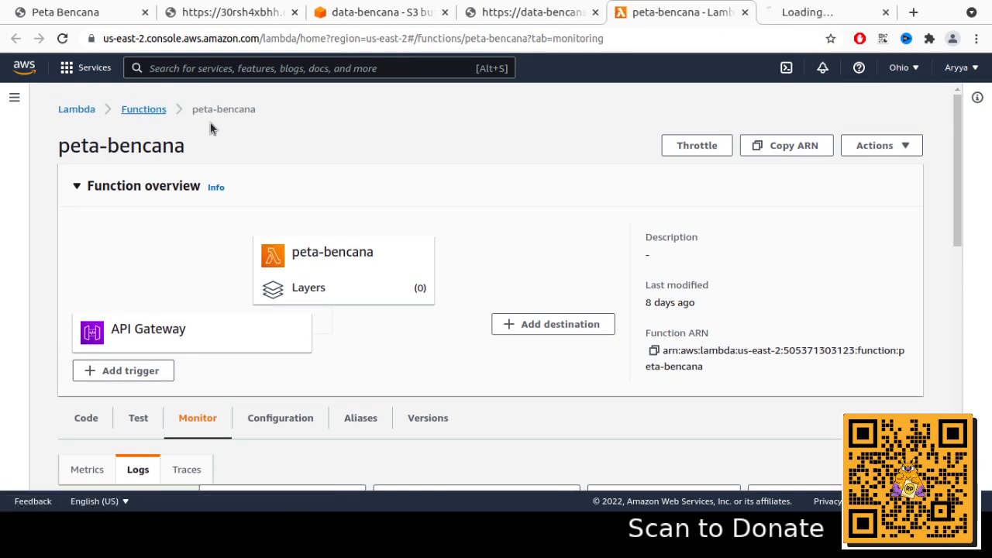
click(805, 14)
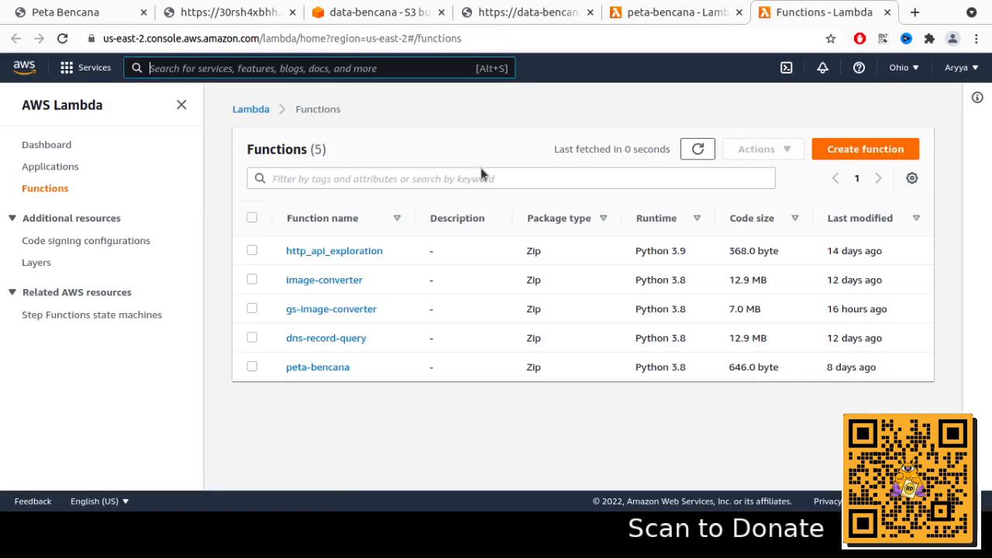
click(826, 151)
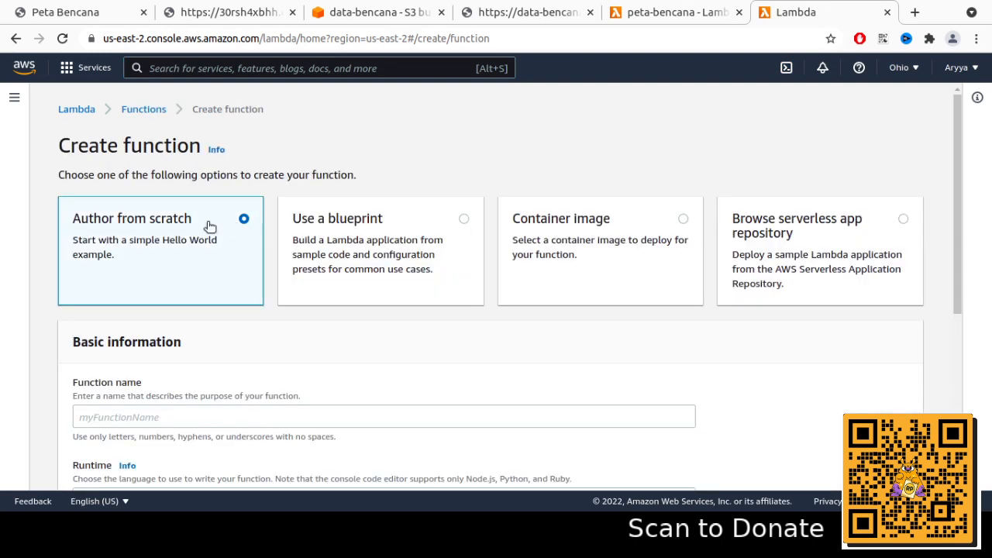
scroll(203, 295, down, 1)
click(195, 375)
text(new-data-bencan)
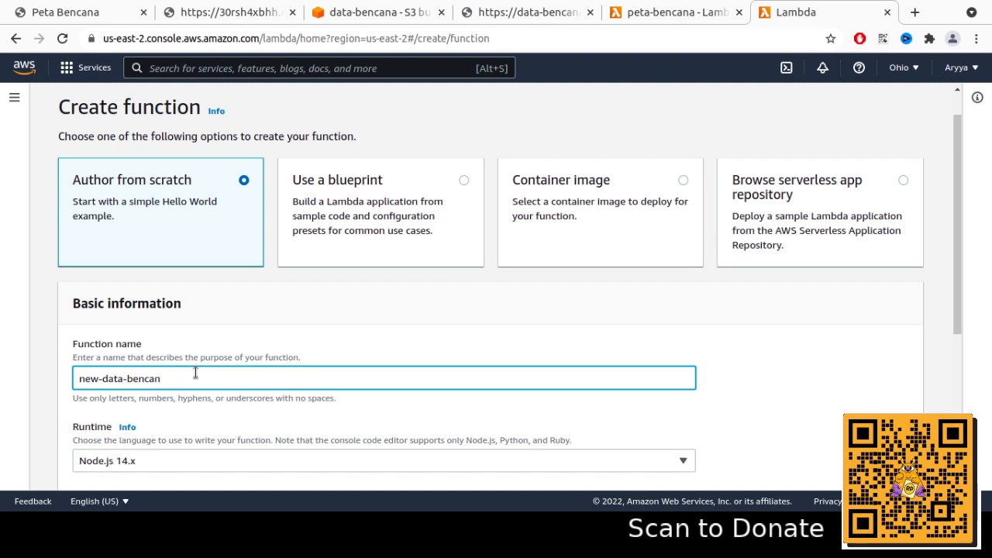
text(a)
Set the function's runtime to Python 3.8 and create the function.
scroll(195, 373, down, 2)
click(181, 383)
scroll(221, 272, down, 2)
scroll(220, 269, down, 2)
click(152, 288)
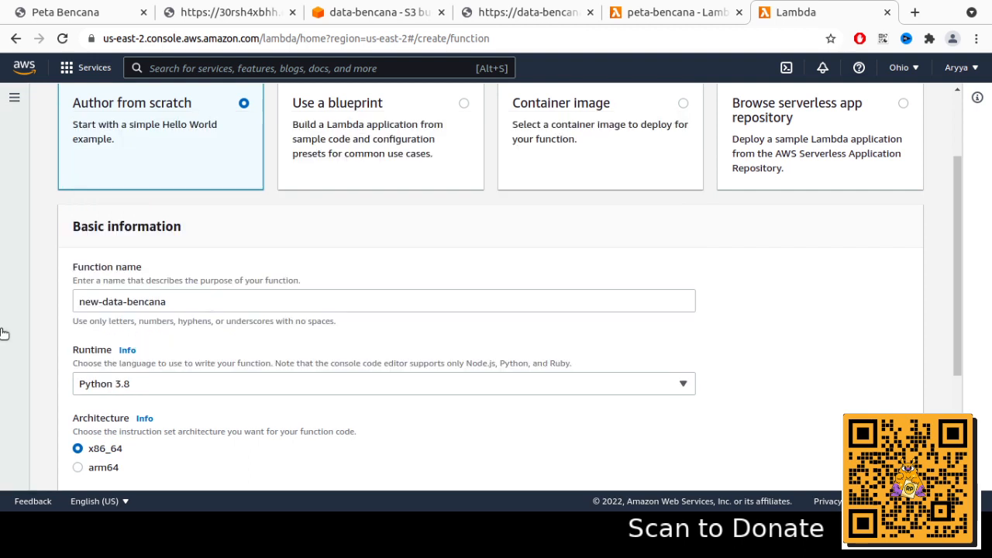
scroll(184, 332, down, 5)
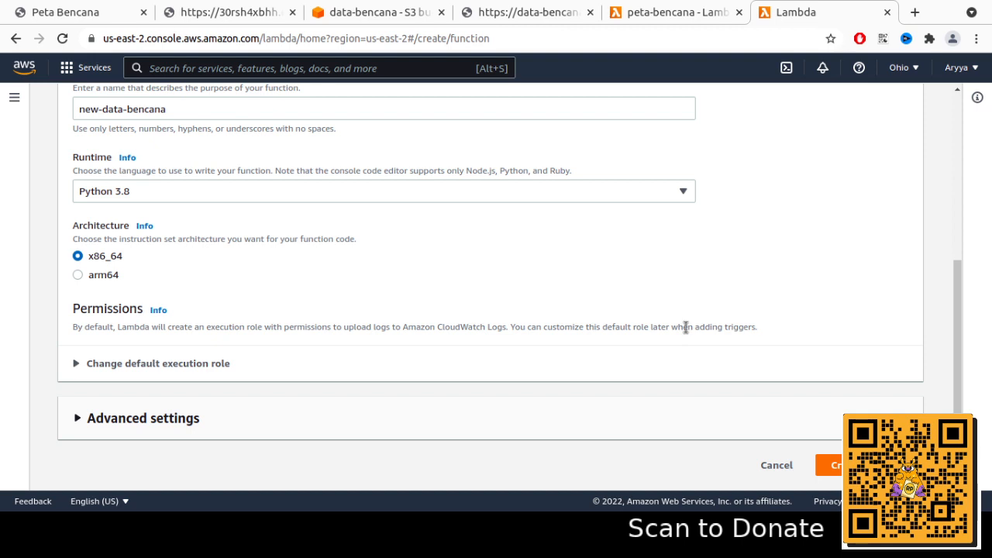
click(833, 465)
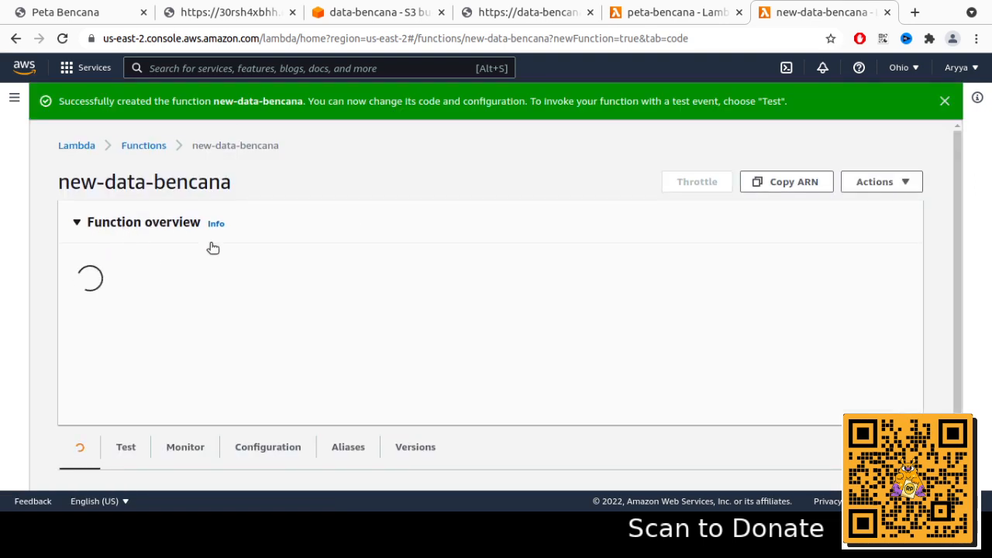
Start adding an API Gateway trigger to the new-data-bencana function with the option to create an API.
scroll(399, 192, down, 2)
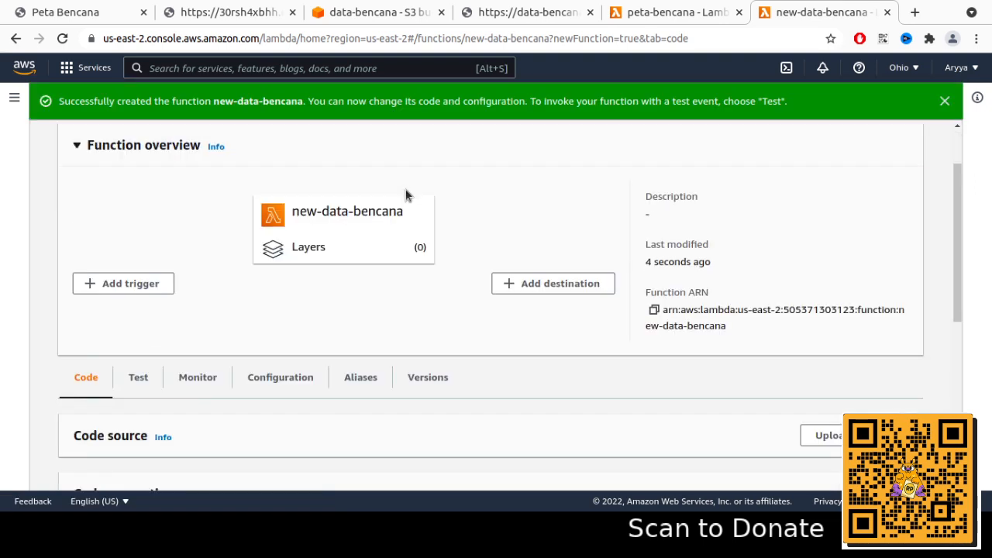
click(130, 284)
click(164, 243)
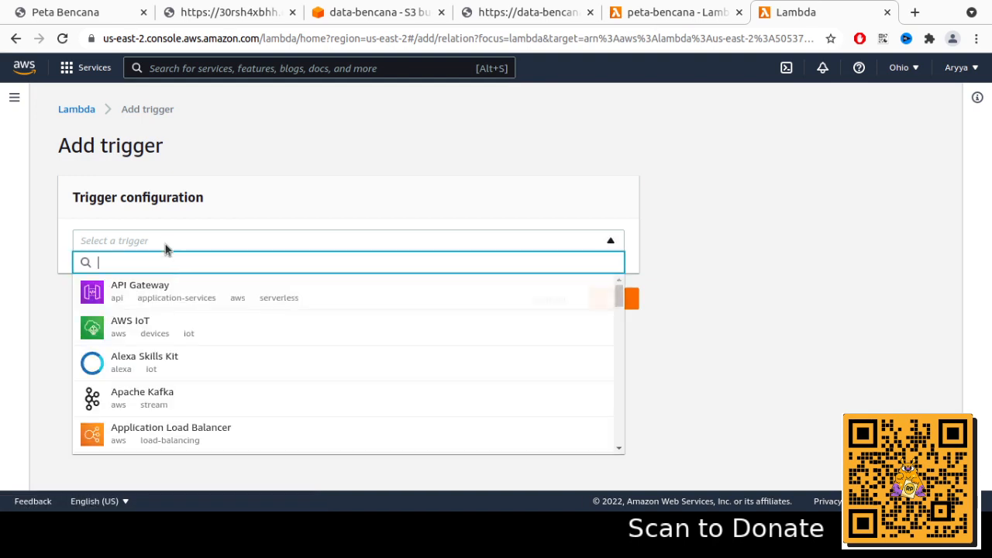
click(163, 296)
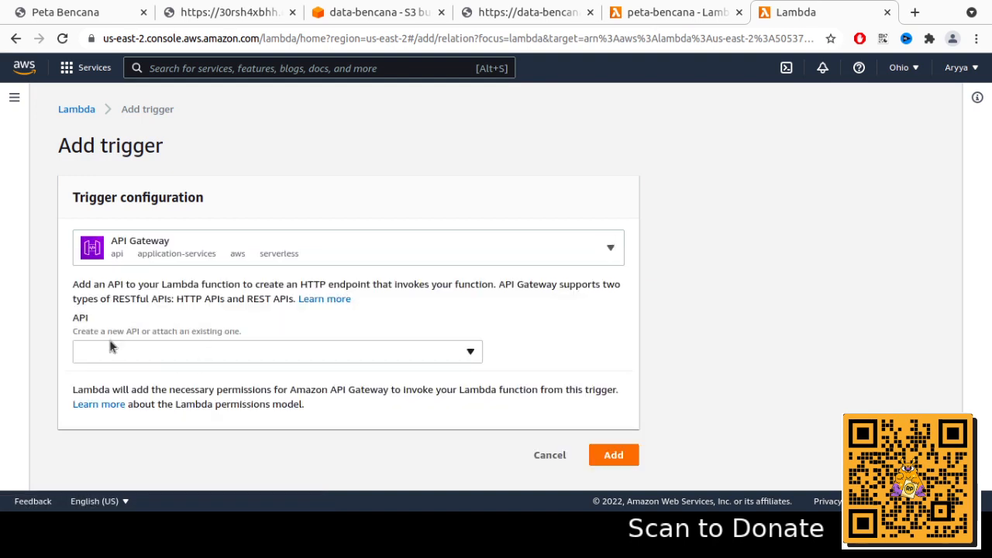
click(145, 353)
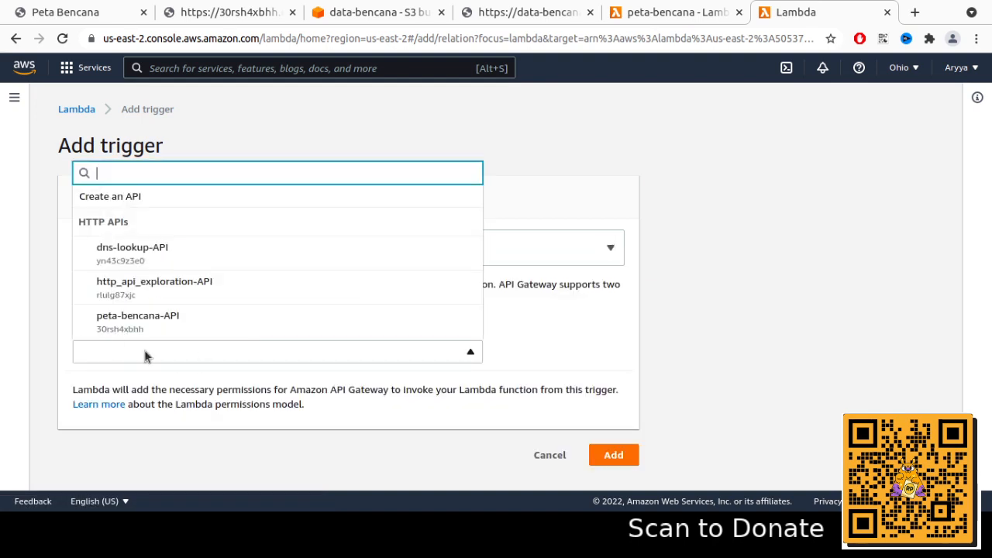
click(144, 197)
Set the new HTTP API's security to Open and add the trigger to the function.
scroll(144, 312, down, 3)
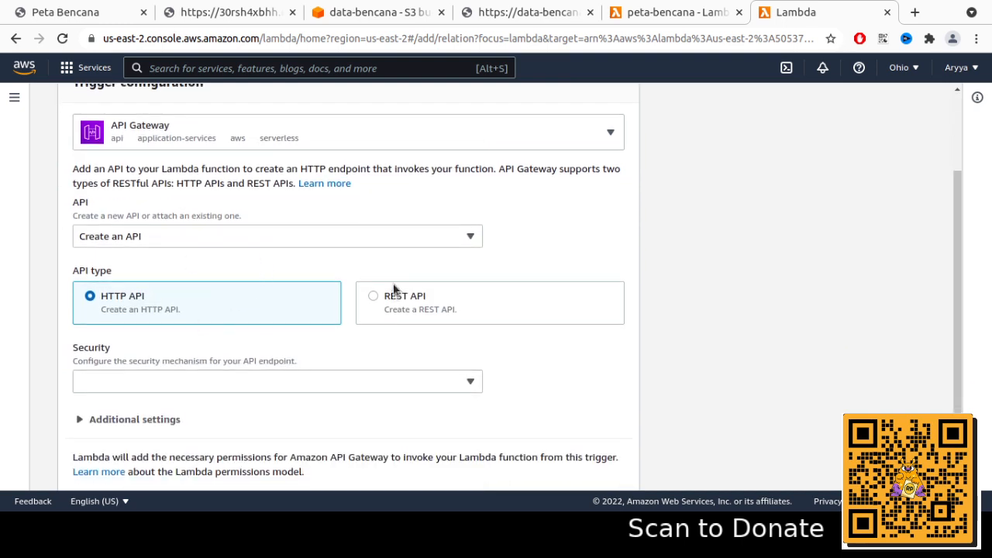
scroll(138, 357, down, 1)
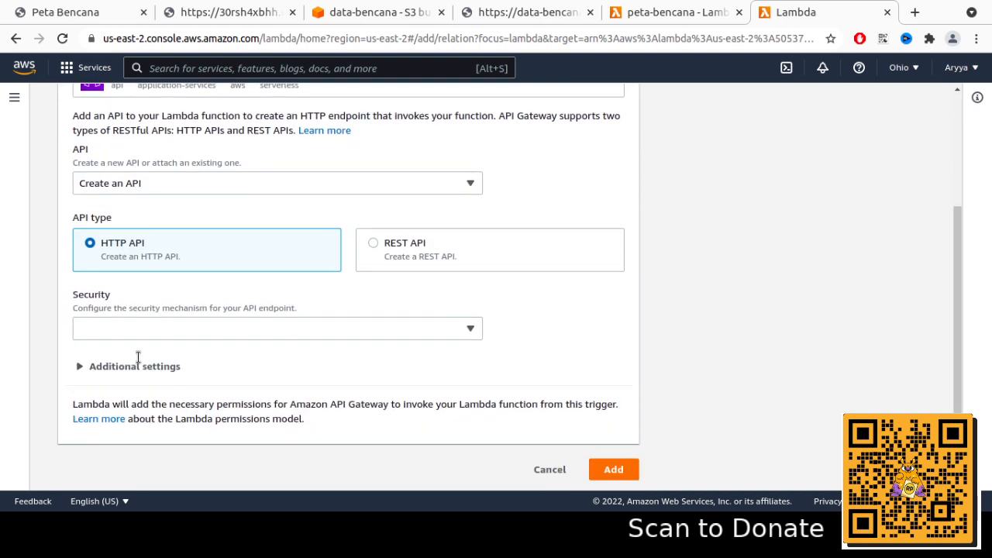
click(200, 332)
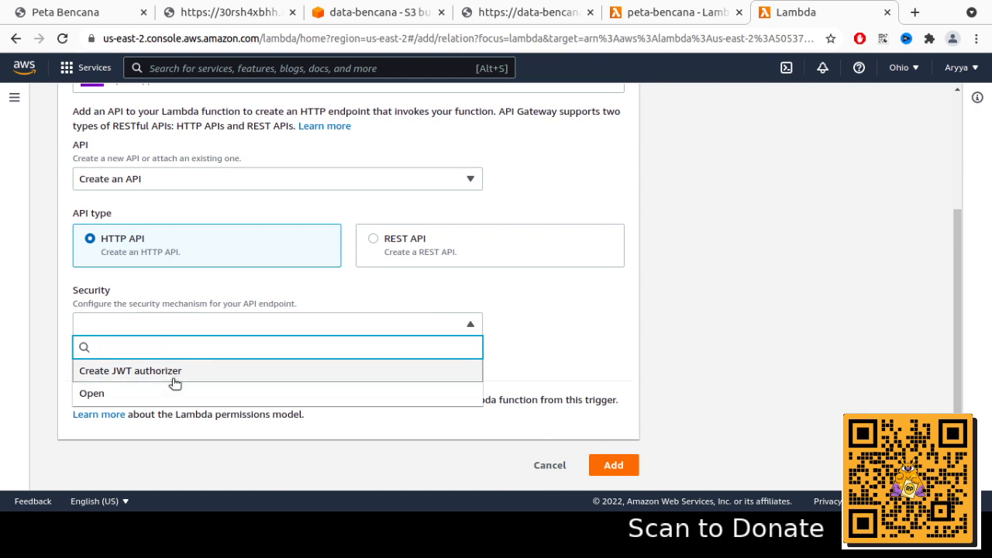
click(85, 393)
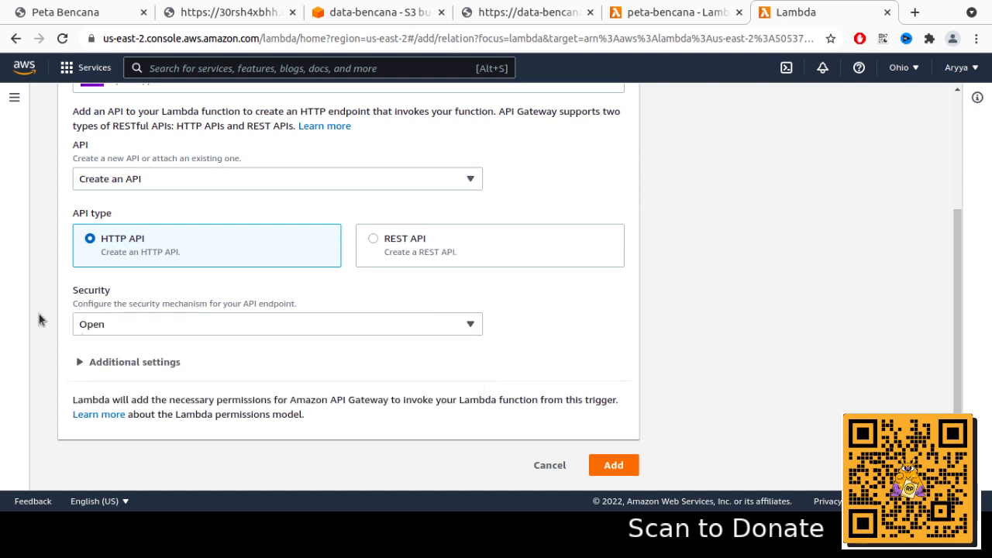
scroll(41, 319, up, 1)
scroll(111, 228, down, 1)
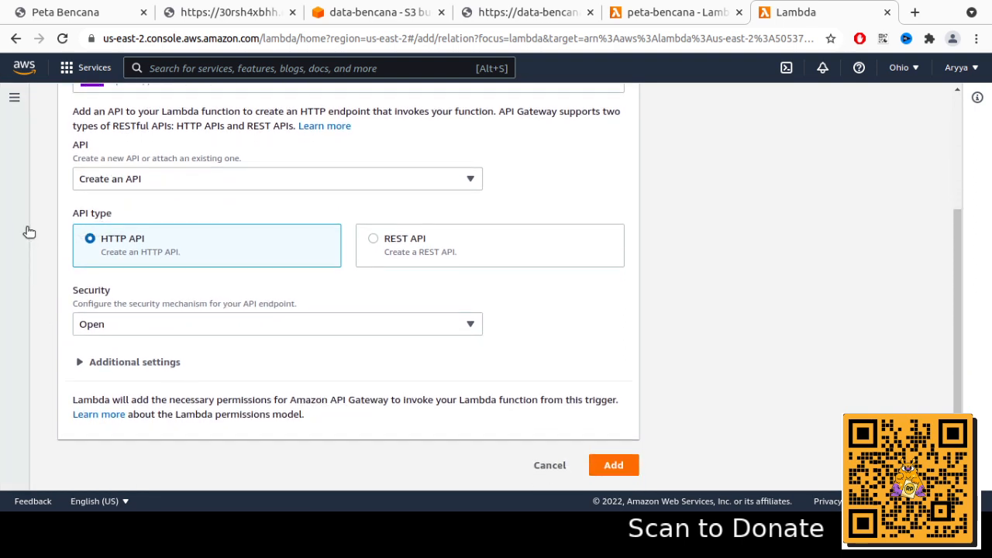
click(614, 466)
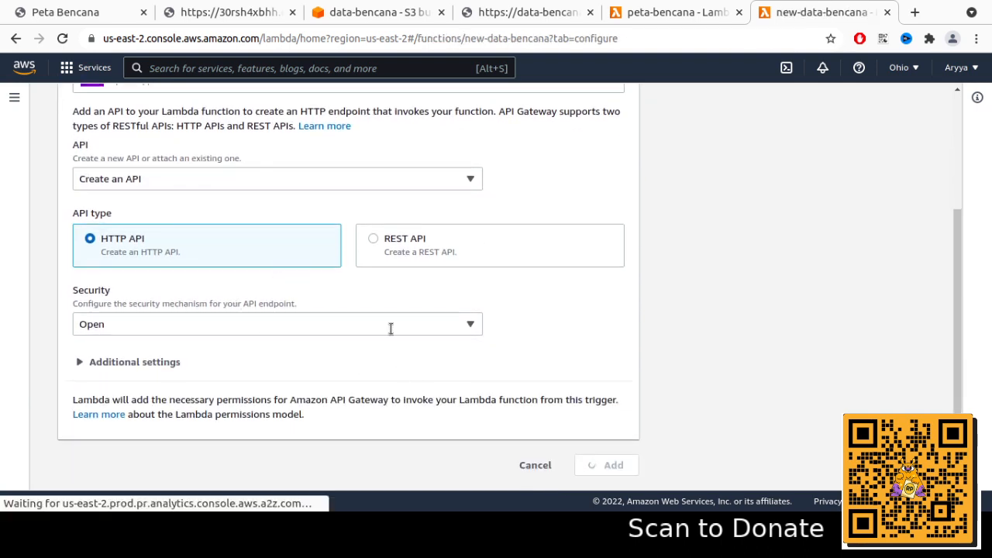
Review the new-data-bencana function's overview and source code, highlighting the default body of lambda_handler.
scroll(202, 264, down, 1)
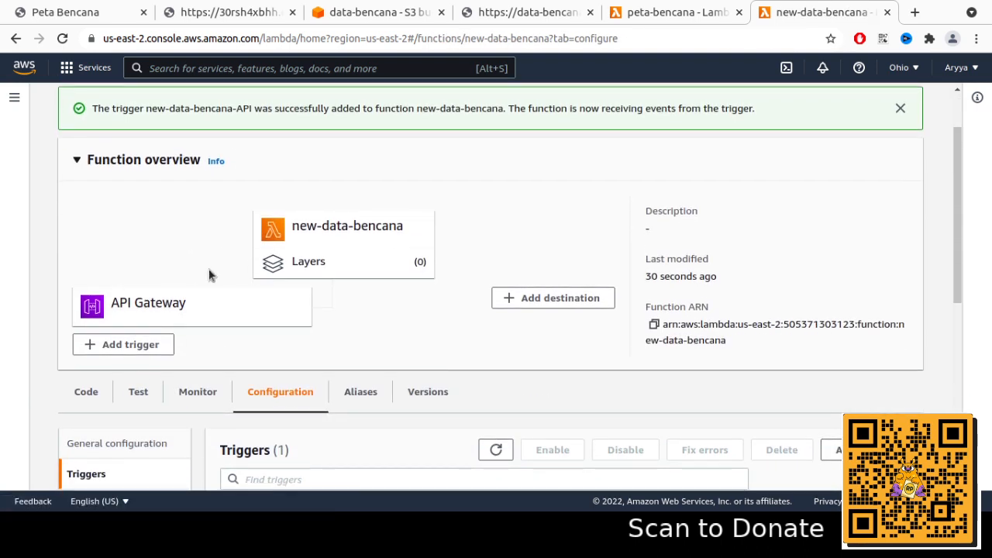
scroll(248, 279, down, 1)
scroll(264, 251, down, 1)
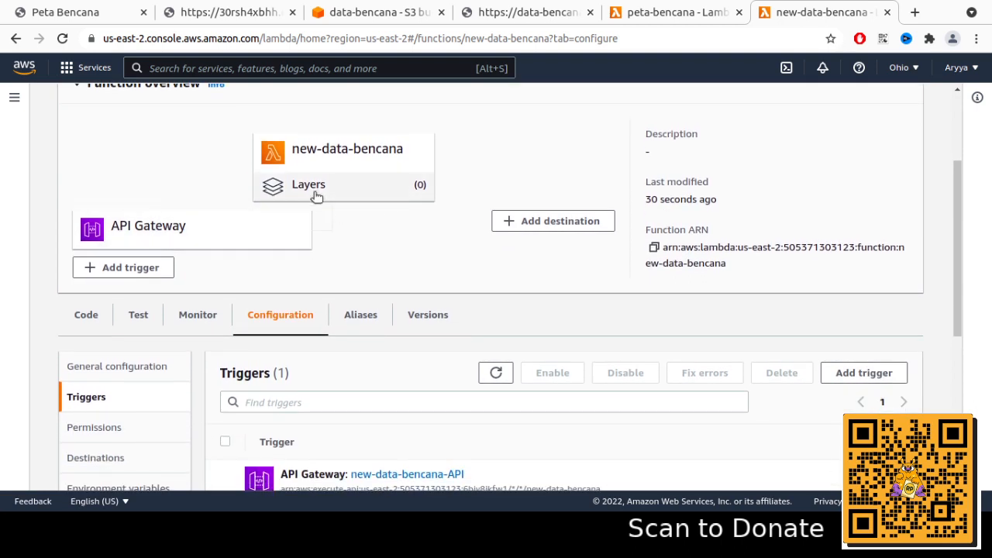
click(74, 326)
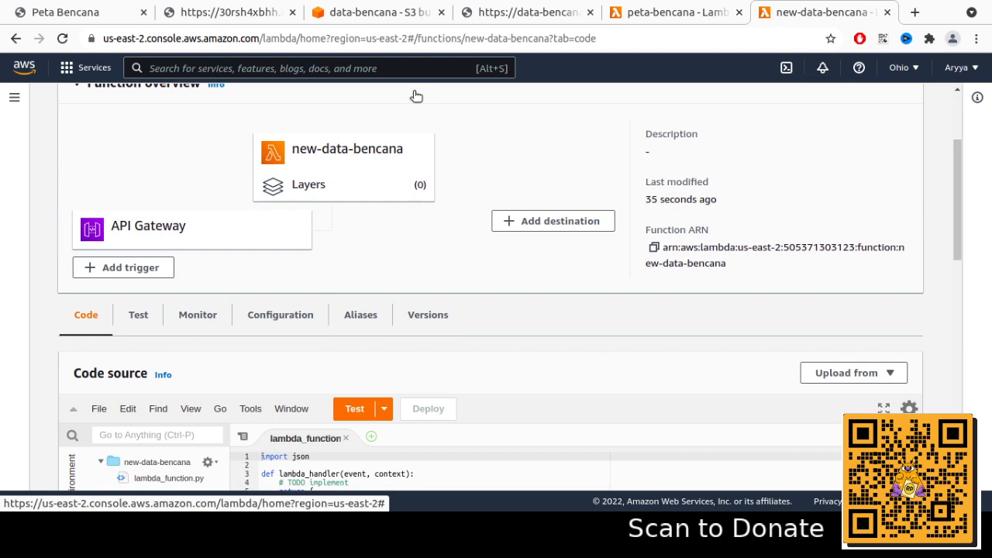
scroll(321, 256, down, 3)
scroll(325, 267, down, 3)
drag(328, 327, 228, 223)
click(331, 251)
click(334, 288)
drag(316, 298, 263, 250)
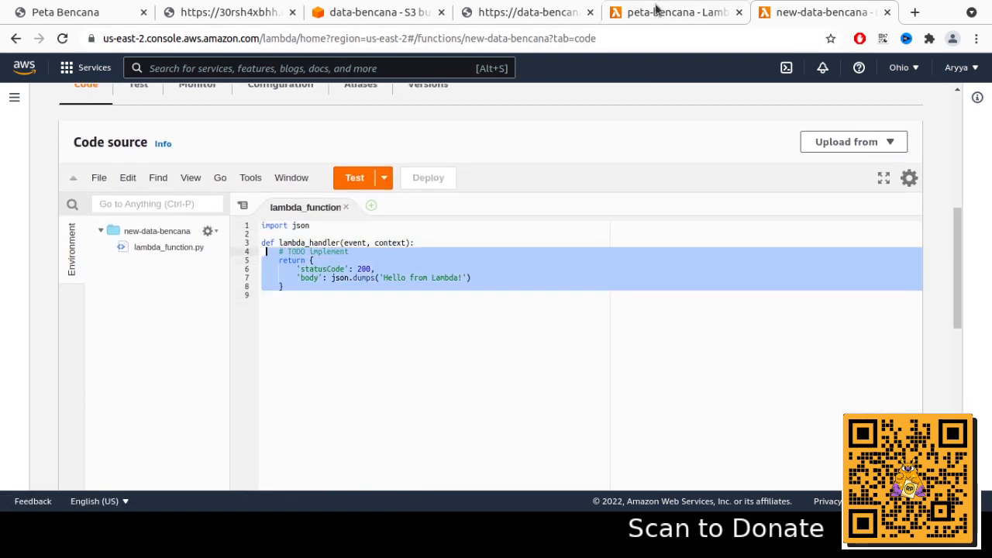
Copy the entire lambda_function code of the existing peta-bencana function.
click(664, 12)
scroll(299, 201, down, 3)
click(80, 304)
scroll(378, 193, down, 4)
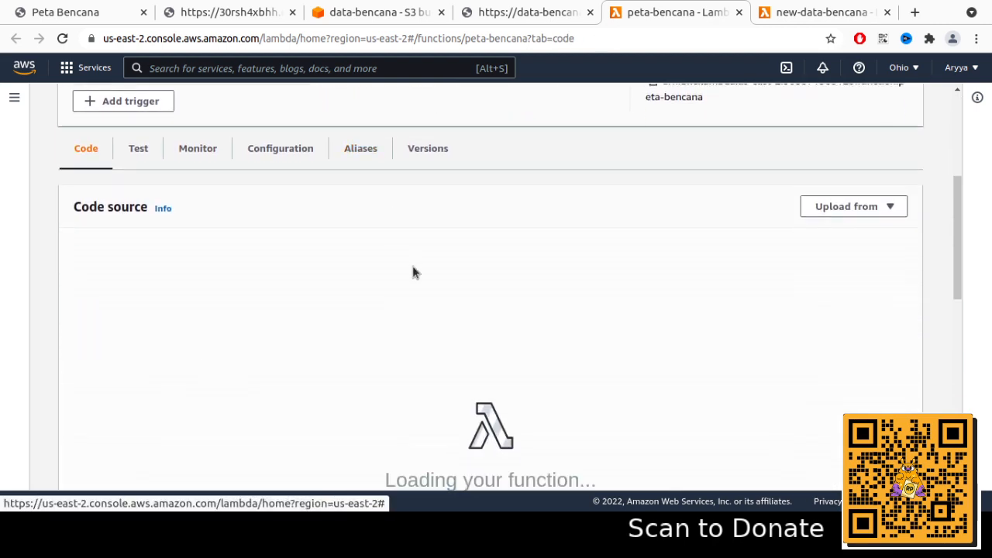
key(ctrl+a)
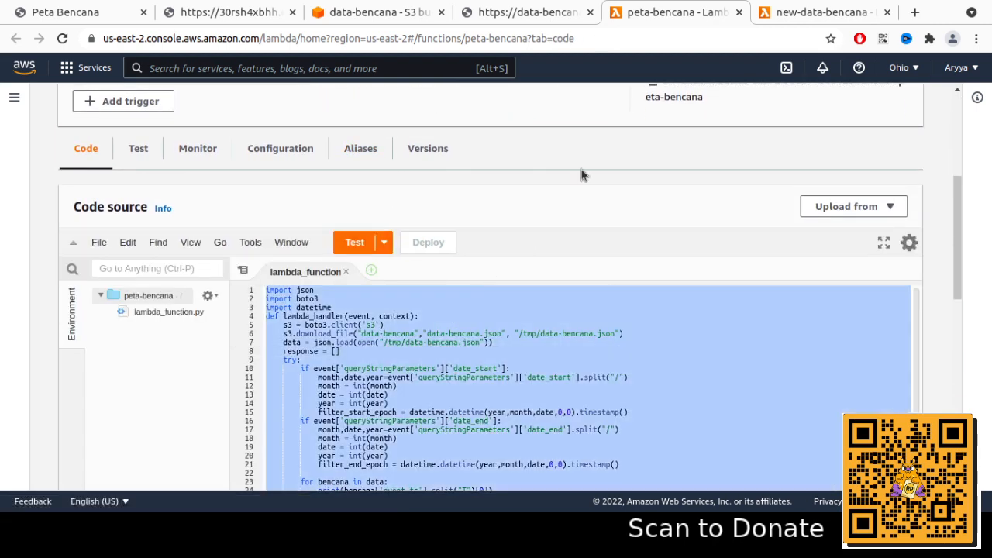
Replace all the default code in new-data-bencana's lambda_function with the code copied from peta-bencana.
click(814, 13)
click(357, 397)
key(ctrl+a)
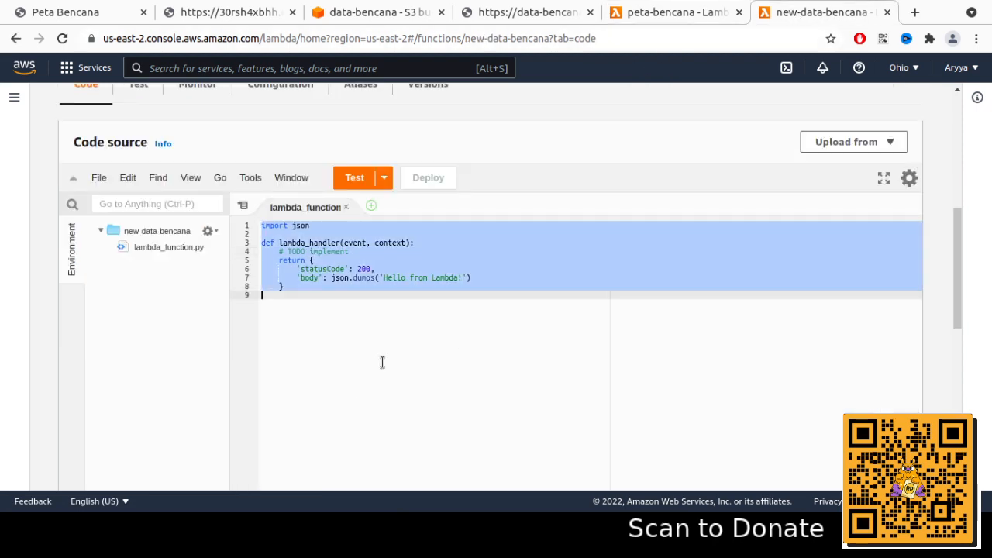
key(ctrl+v)
scroll(379, 365, up, 5)
scroll(376, 353, down, 2)
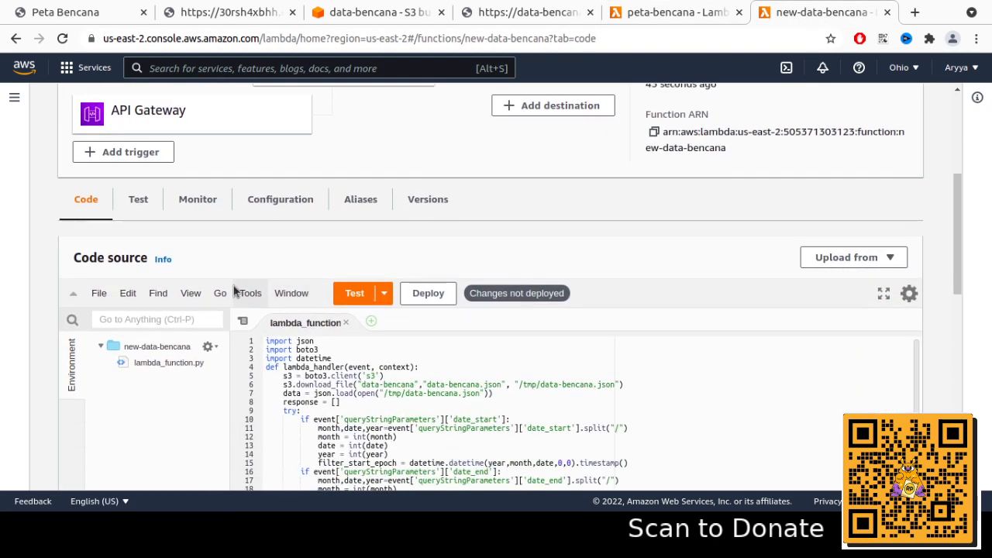
Insert two blank lines between the import datetime line and the lambda_handler definition.
double_click(311, 310)
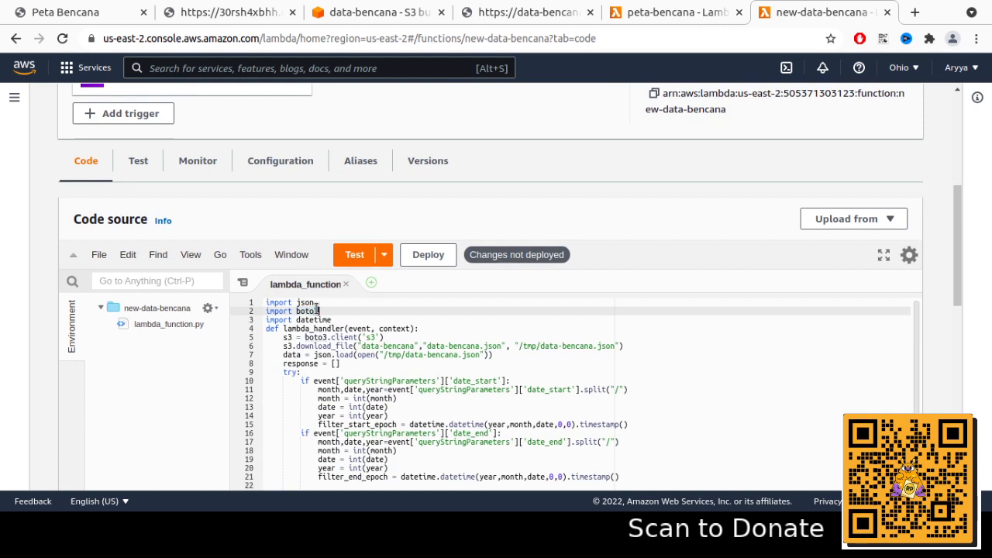
double_click(326, 319)
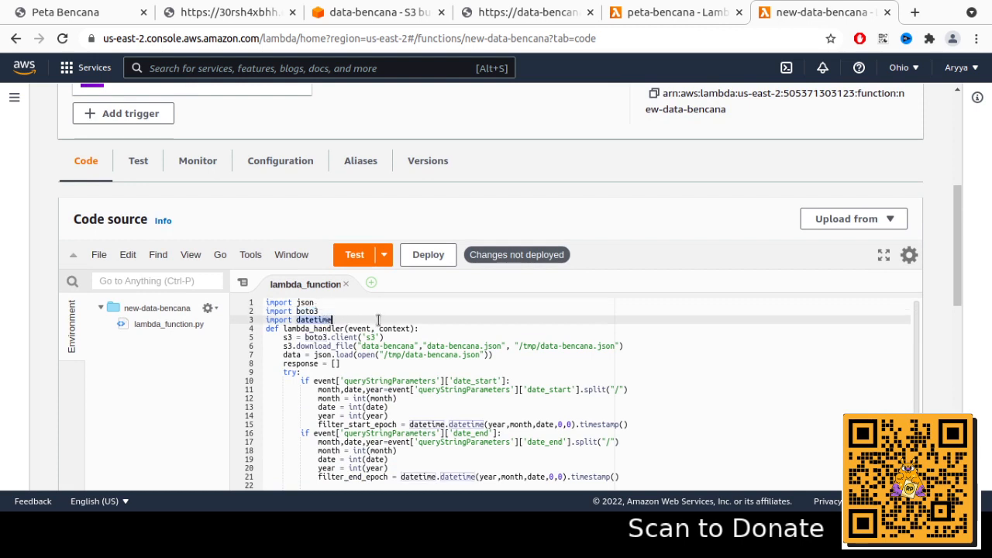
click(394, 320)
key(Return)
key(Return)
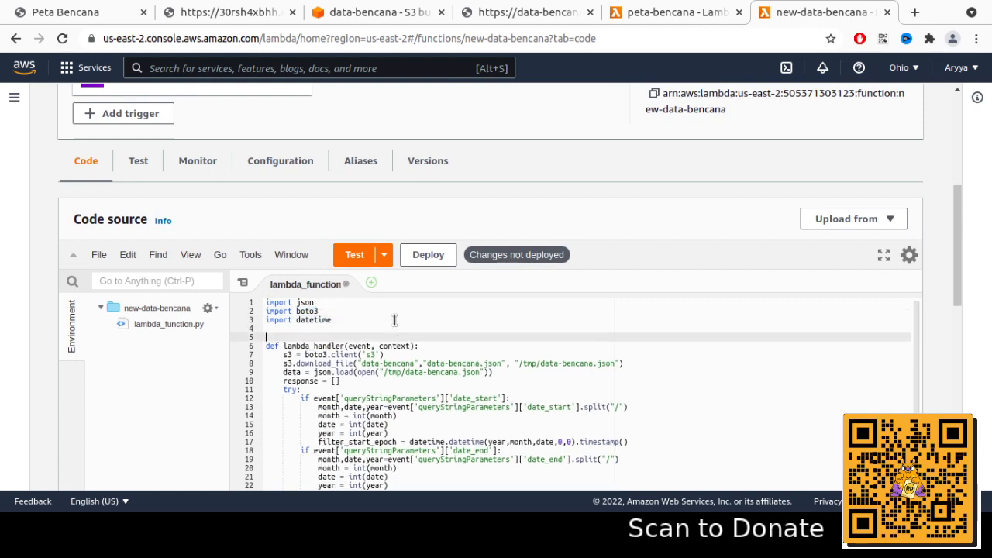
Review the S3 client and download_file lines, checking them against the data-bencana bucket and its JSON file.
scroll(397, 320, down, 3)
scroll(396, 319, up, 3)
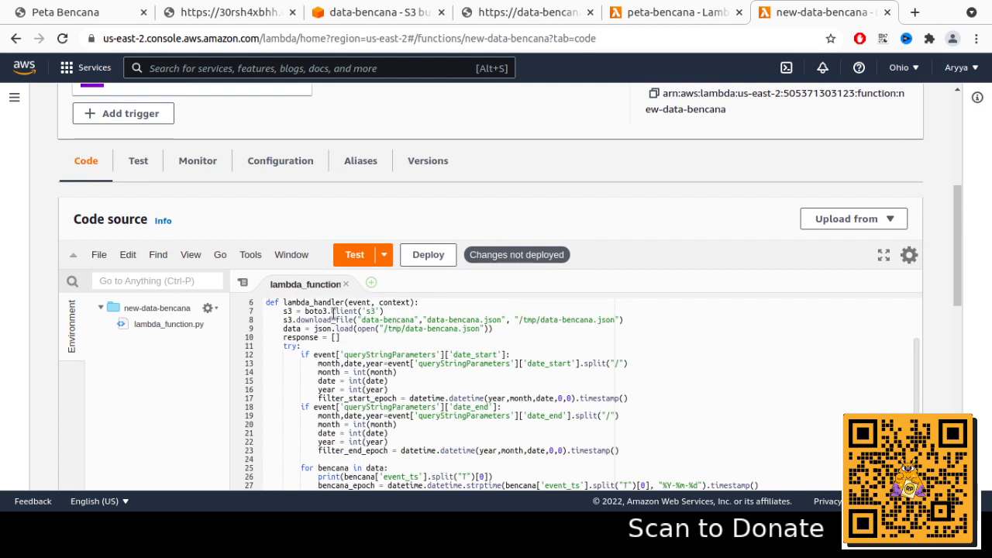
double_click(334, 313)
double_click(288, 311)
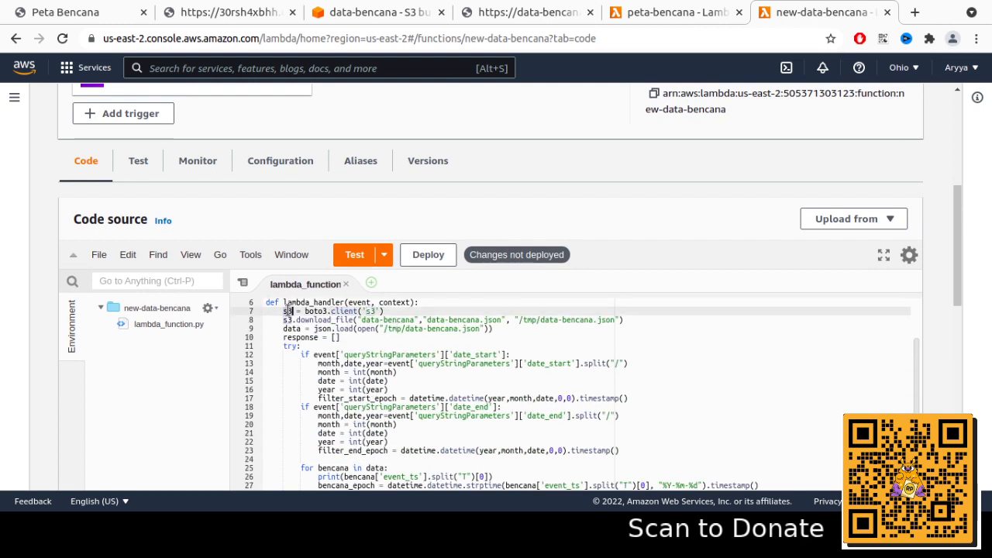
double_click(321, 320)
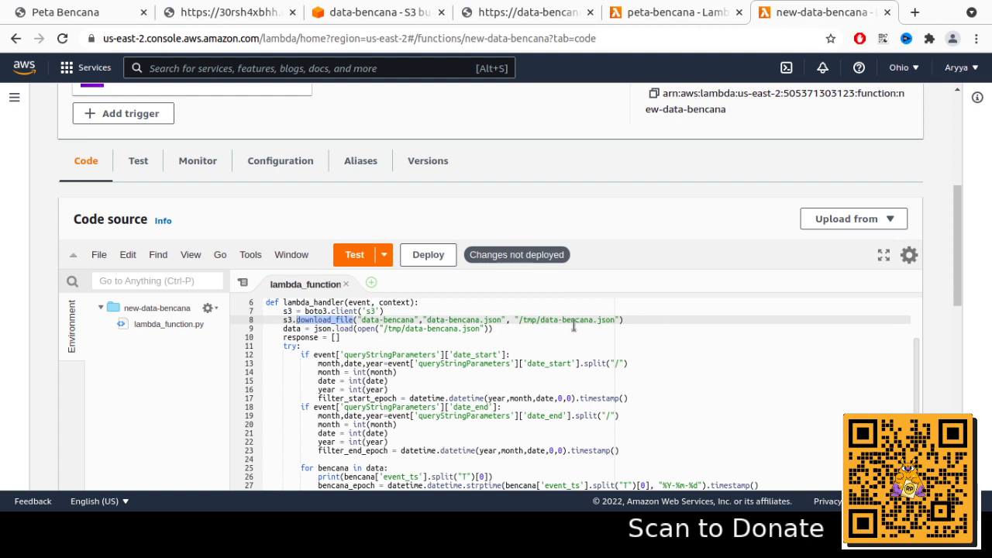
click(372, 13)
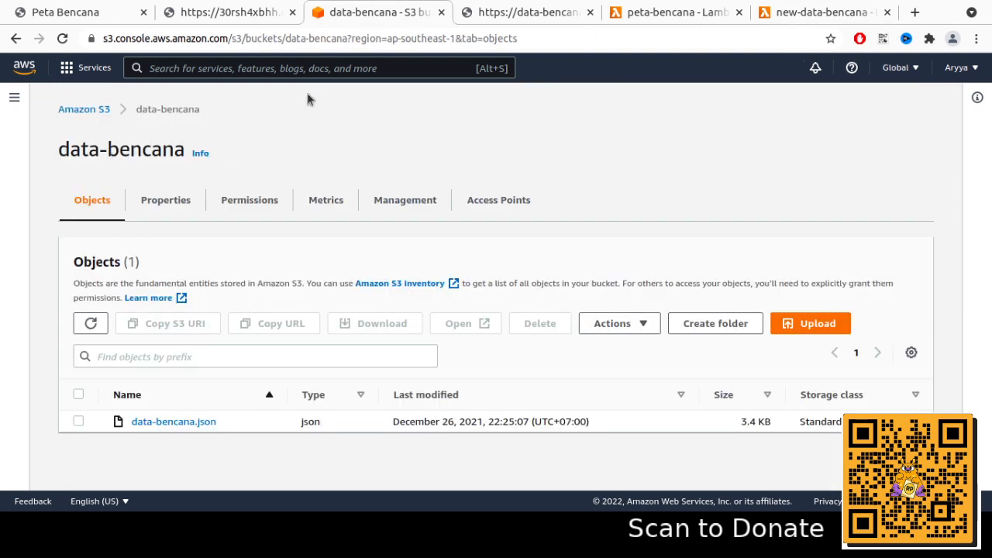
click(527, 12)
click(402, 22)
click(813, 12)
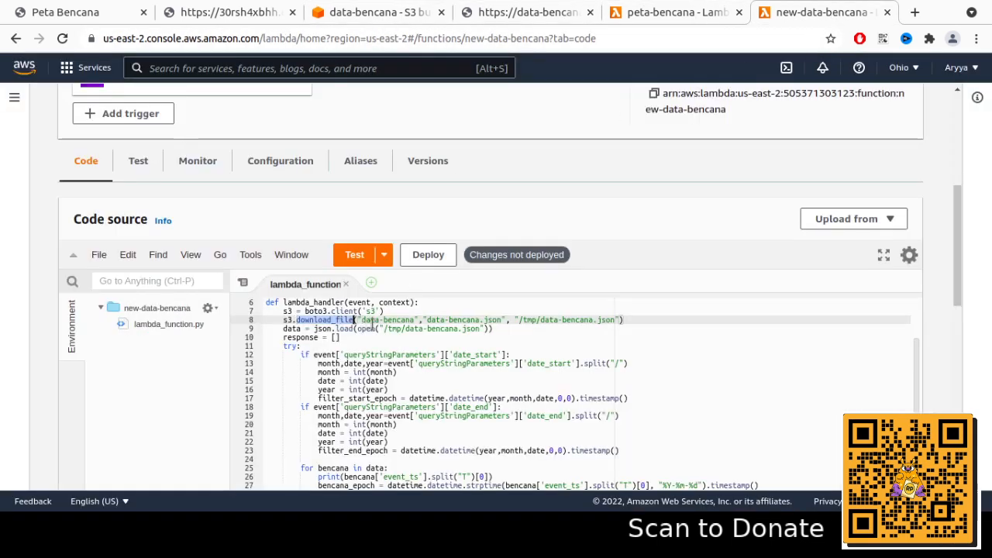
Examine the download_file arguments for bucket, file and /tmp path, and the line that loads the JSON into data.
double_click(372, 320)
click(408, 322)
drag(413, 321, 501, 319)
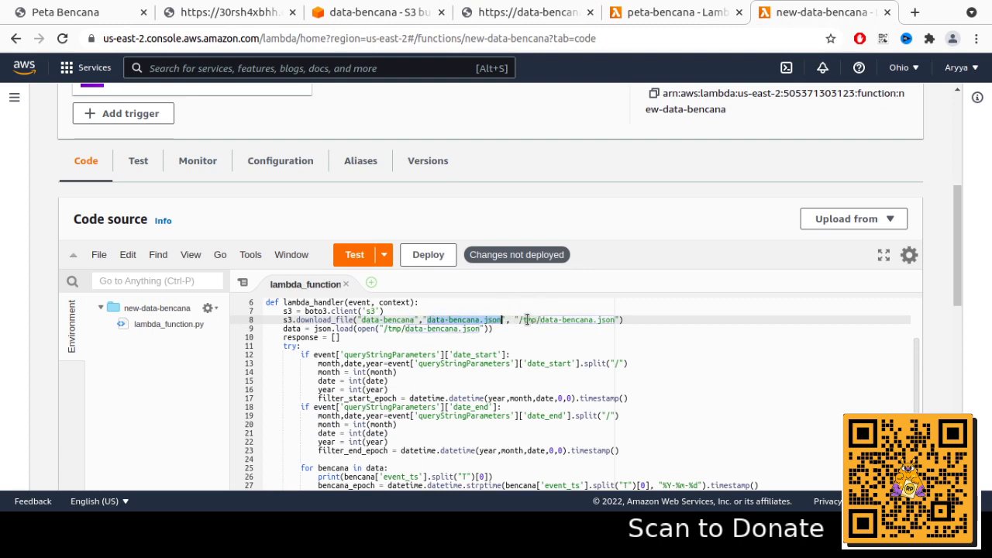
drag(522, 320, 616, 318)
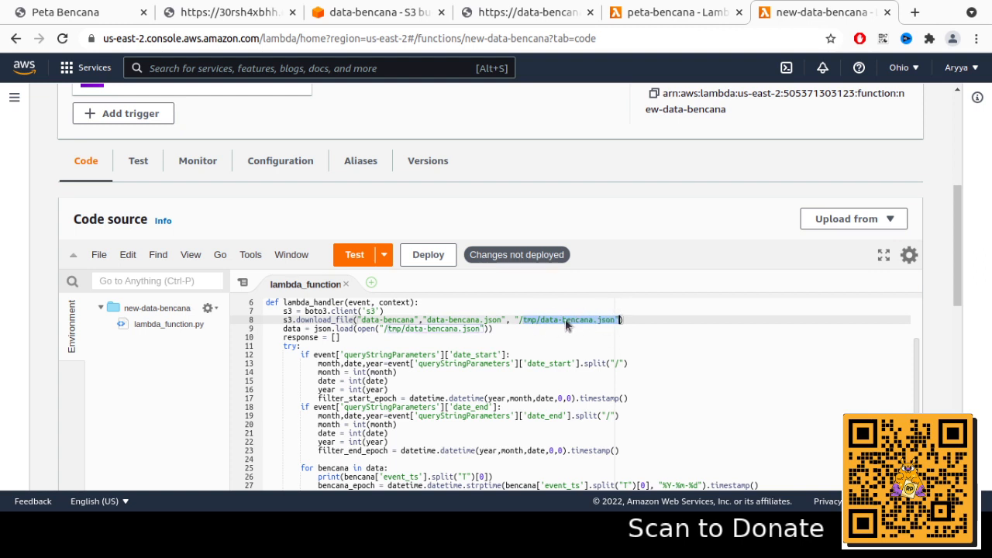
drag(285, 337, 317, 334)
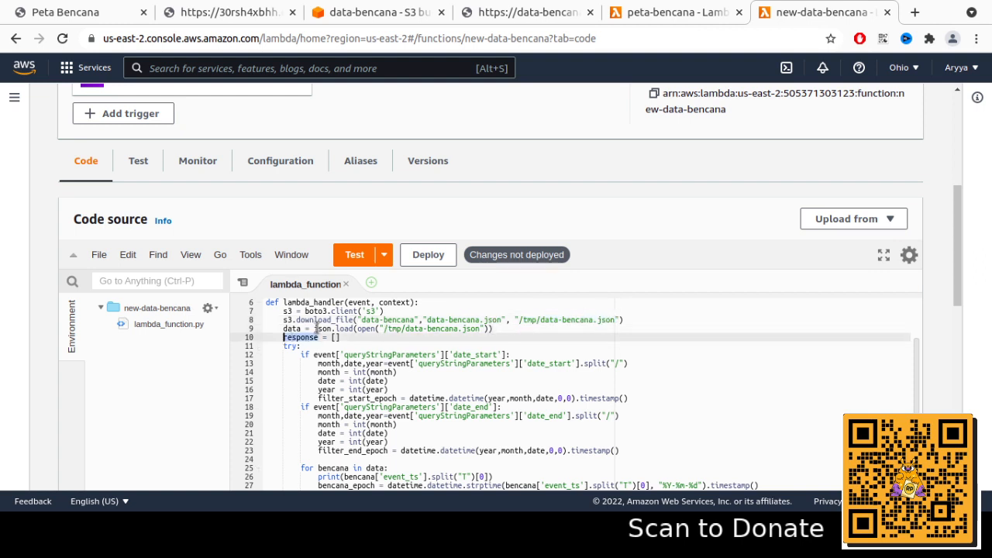
double_click(287, 328)
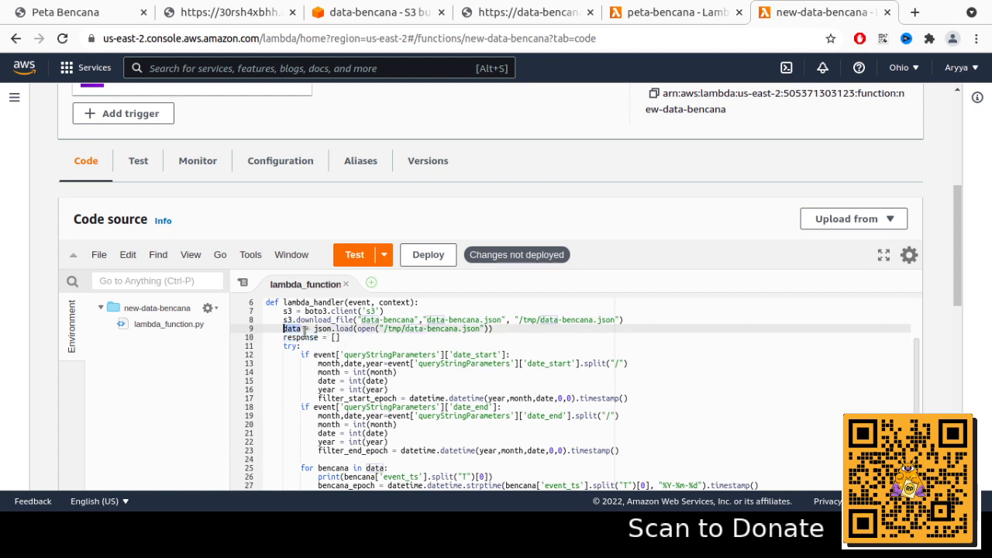
click(413, 319)
triple_click(291, 329)
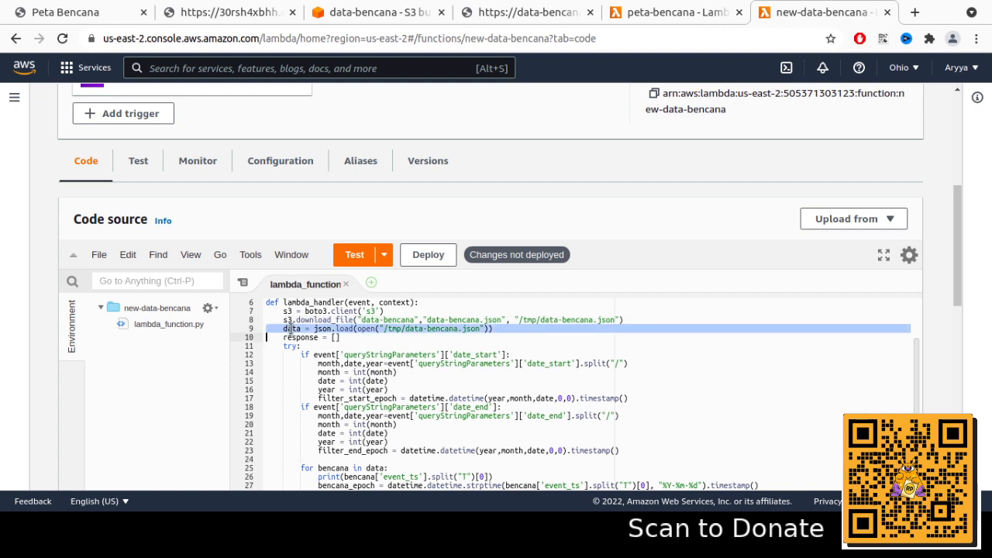
Examine where the response list is initialised and how the return block passes it as the JSON body.
scroll(391, 322, down, 2)
scroll(391, 323, up, 4)
triple_click(312, 381)
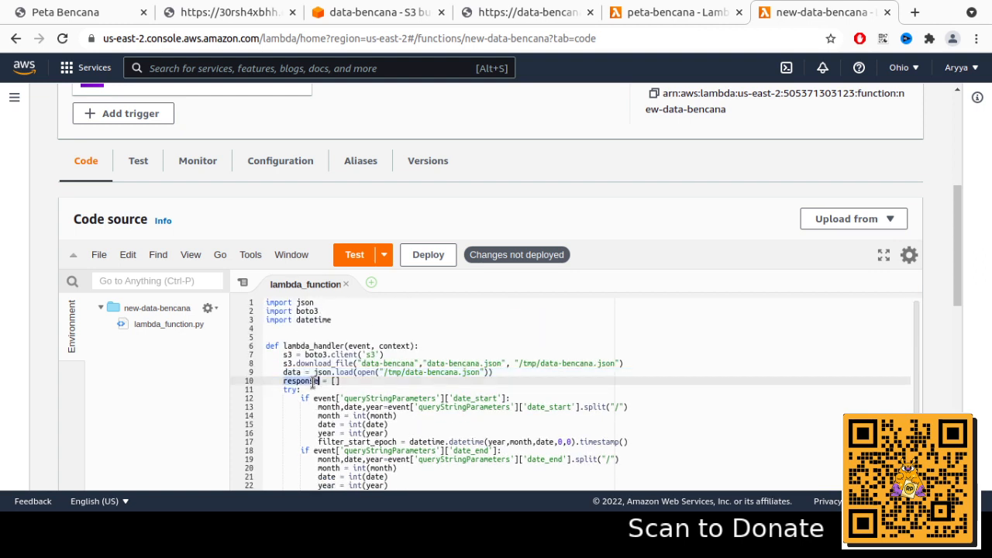
scroll(360, 366, down, 2)
scroll(350, 358, down, 6)
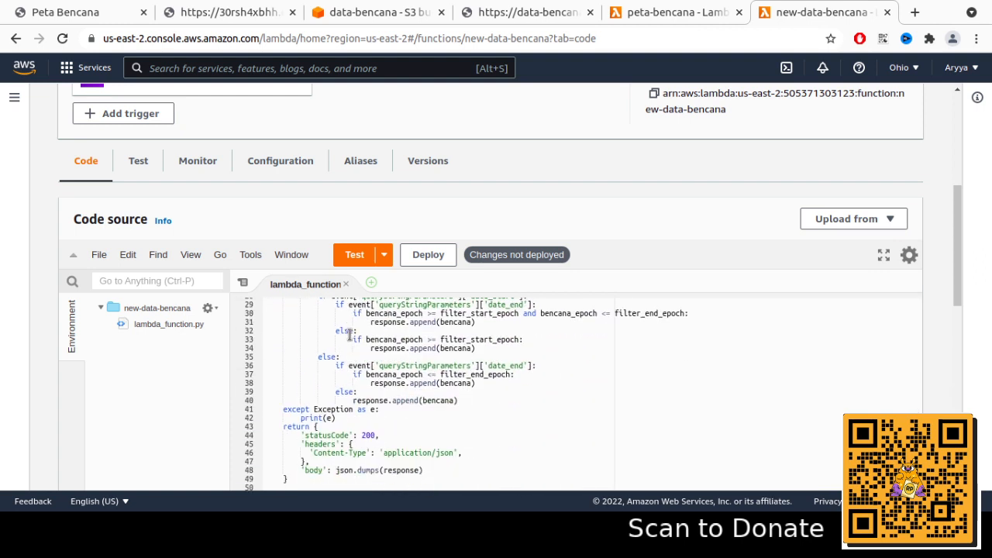
drag(445, 395, 278, 375)
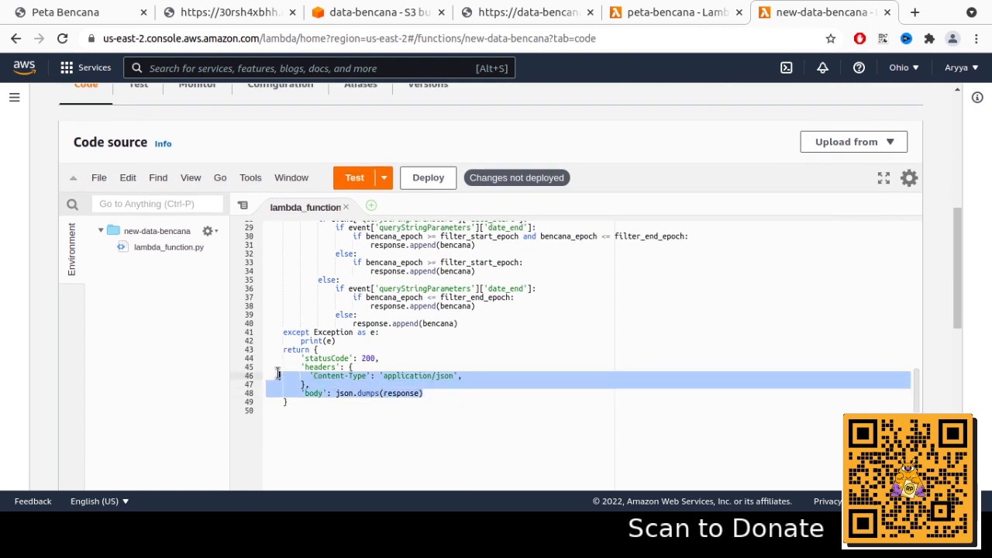
triple_click(369, 393)
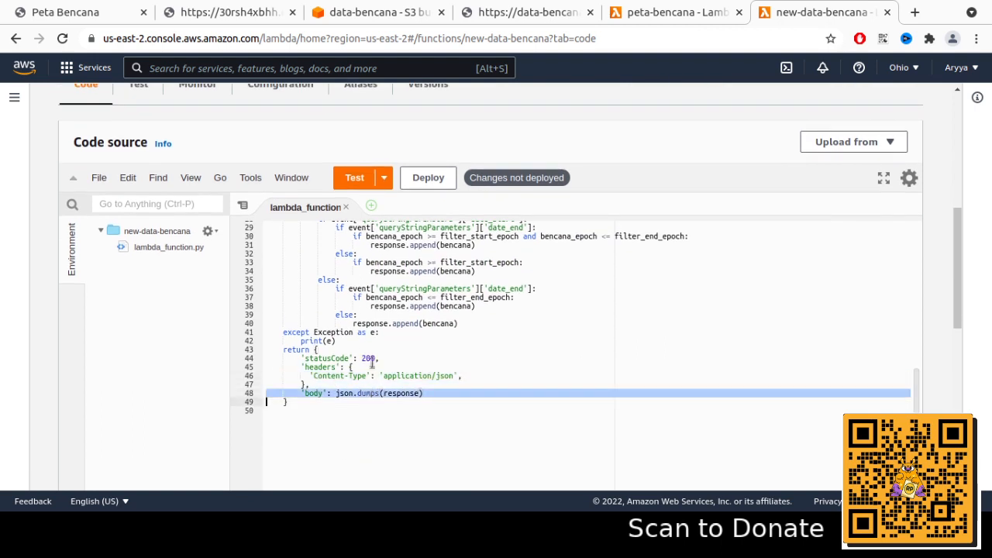
scroll(369, 364, down, 2)
scroll(369, 344, up, 4)
scroll(356, 324, up, 1)
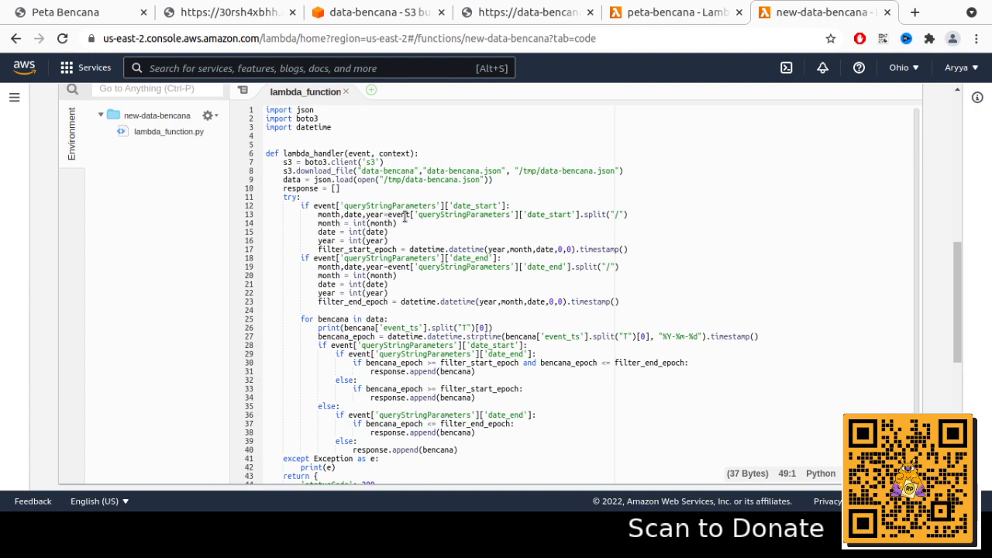
Review how the code reads date_start and date_end, filters each bencana entry into response and returns the result.
click(448, 245)
double_click(463, 208)
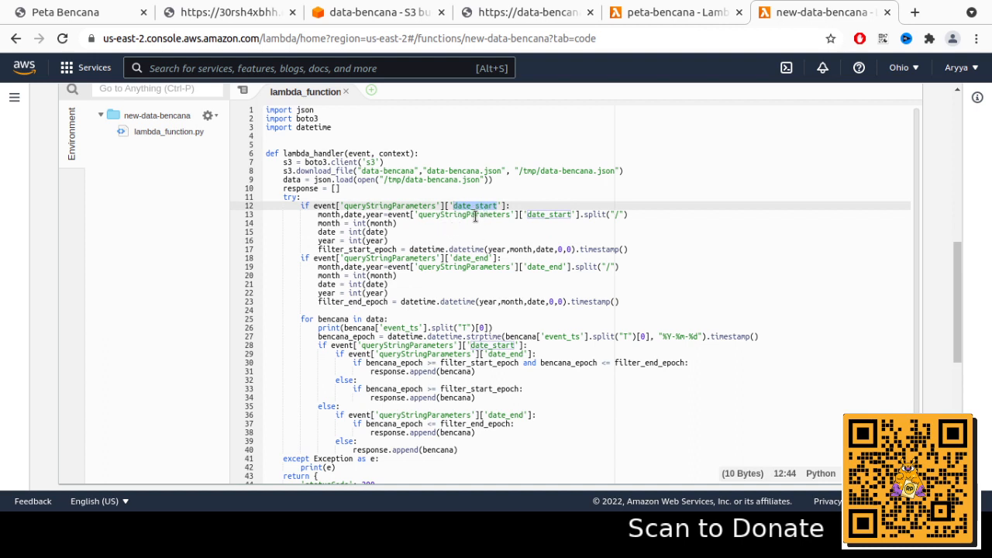
double_click(467, 257)
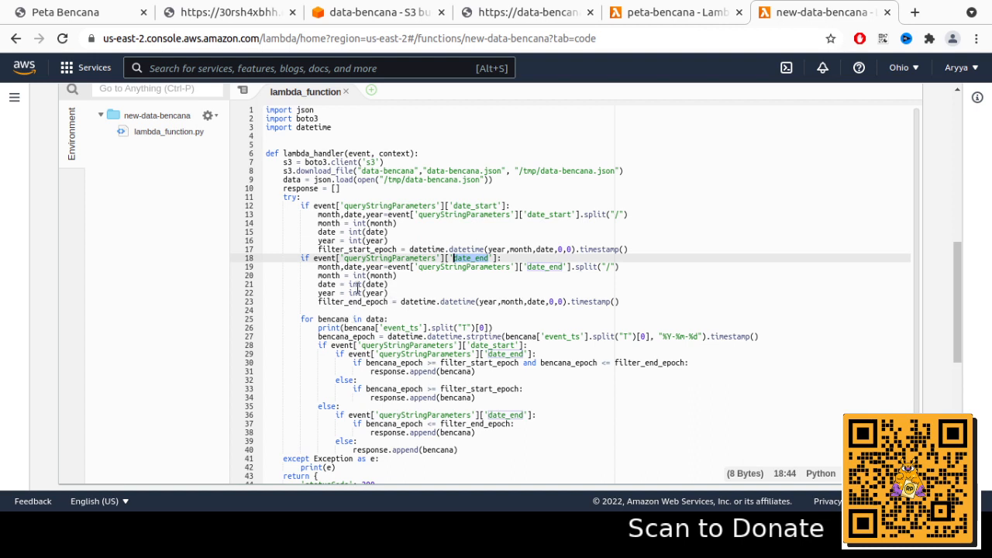
drag(379, 310, 240, 214)
scroll(344, 293, down, 1)
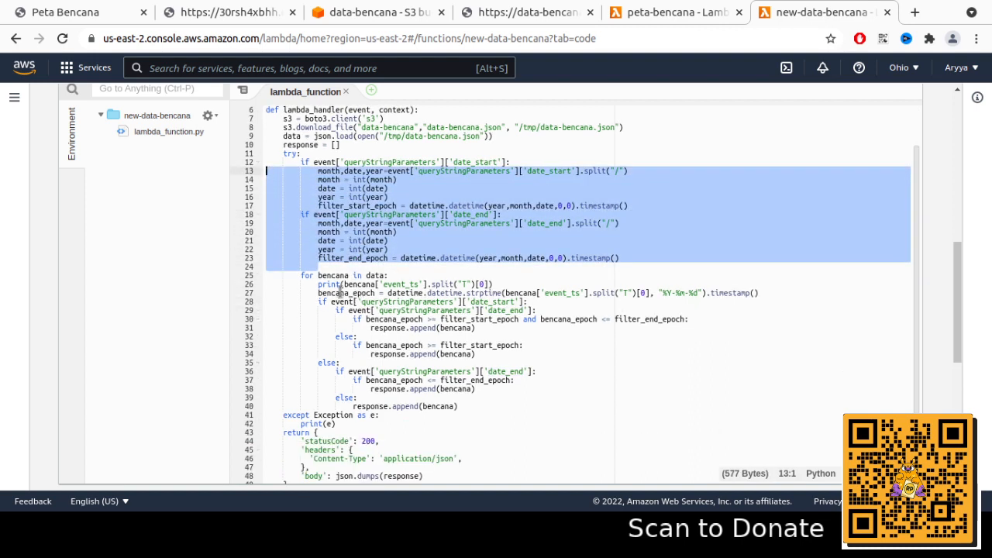
double_click(346, 276)
scroll(346, 272, up, 1)
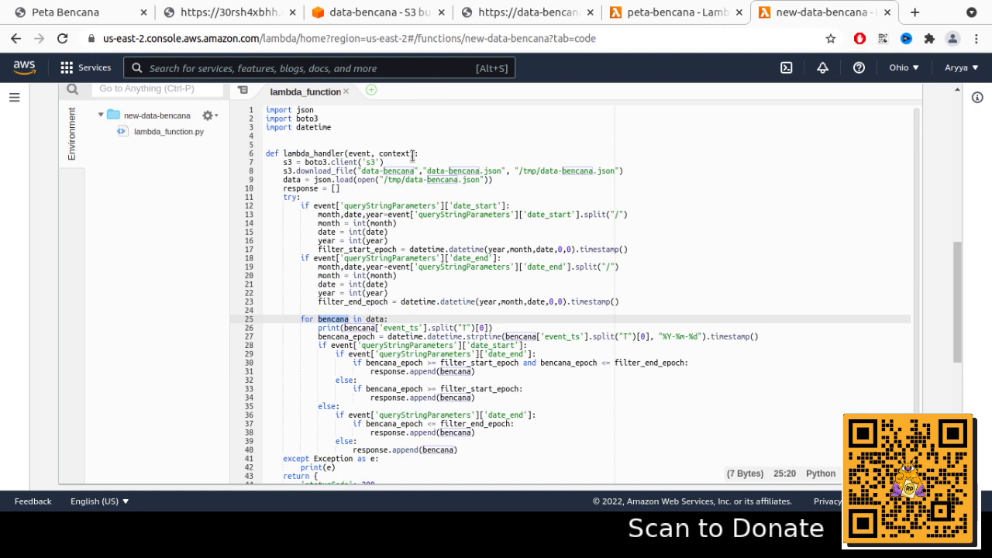
scroll(339, 350, down, 1)
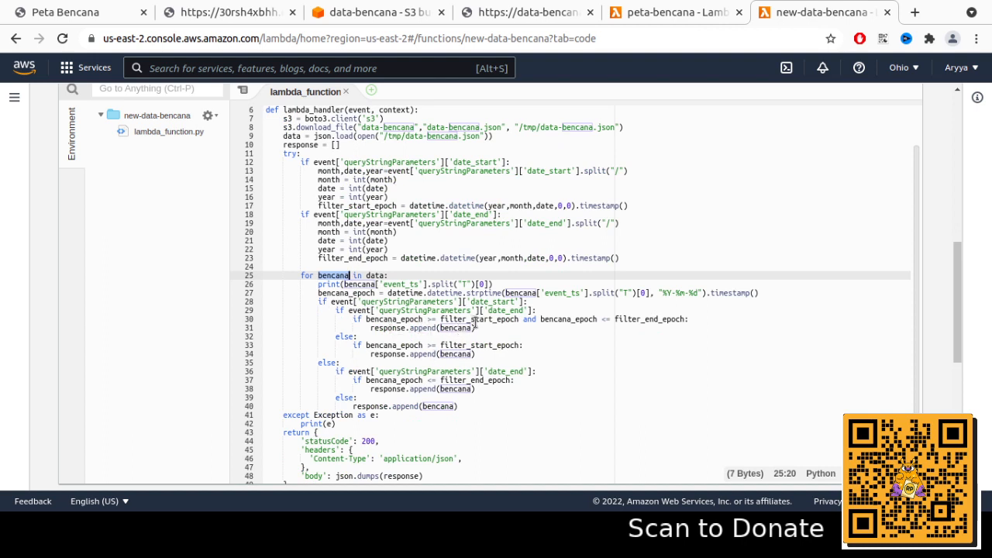
double_click(387, 327)
scroll(384, 310, down, 2)
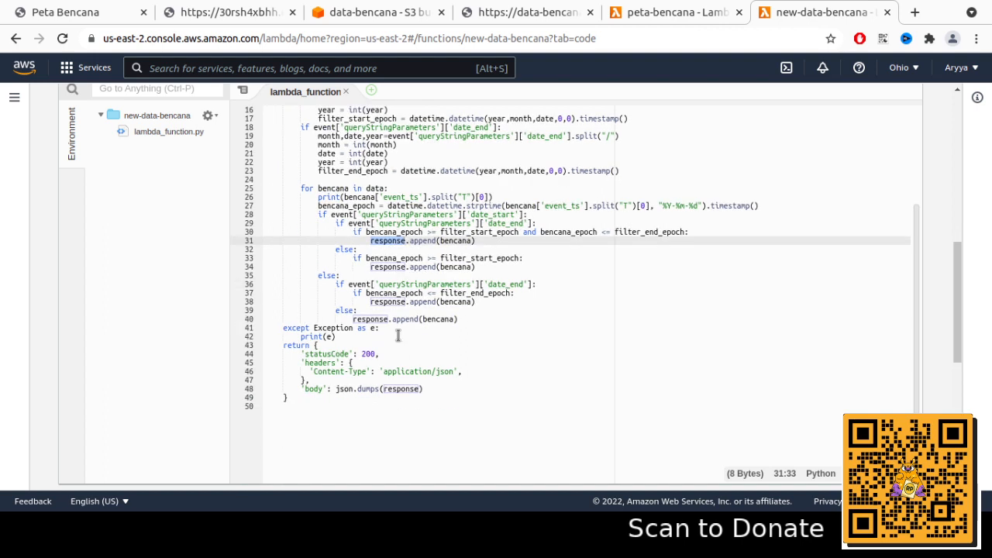
scroll(397, 335, down, 1)
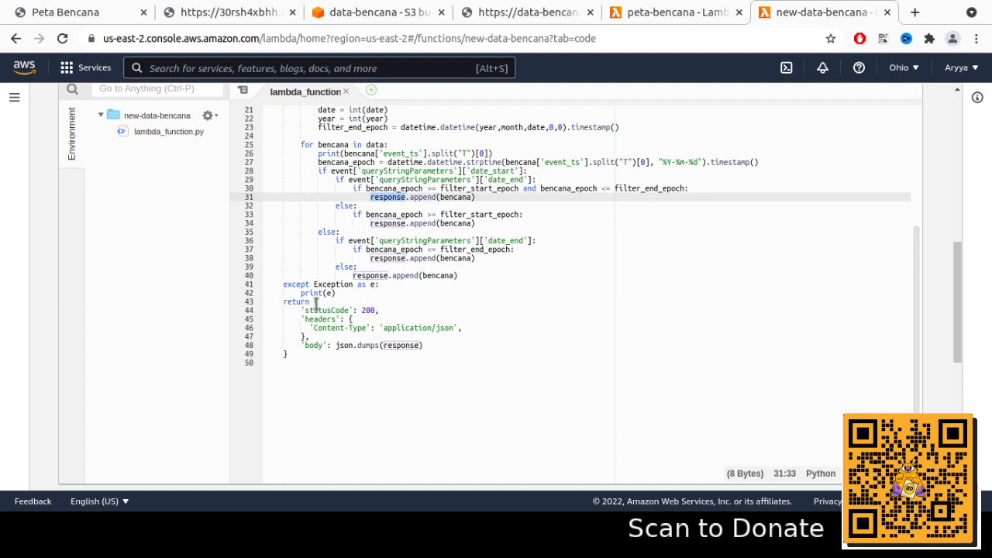
drag(315, 302, 361, 358)
click(411, 310)
Deploy the updated code of the new-data-bencana function.
scroll(411, 281, up, 4)
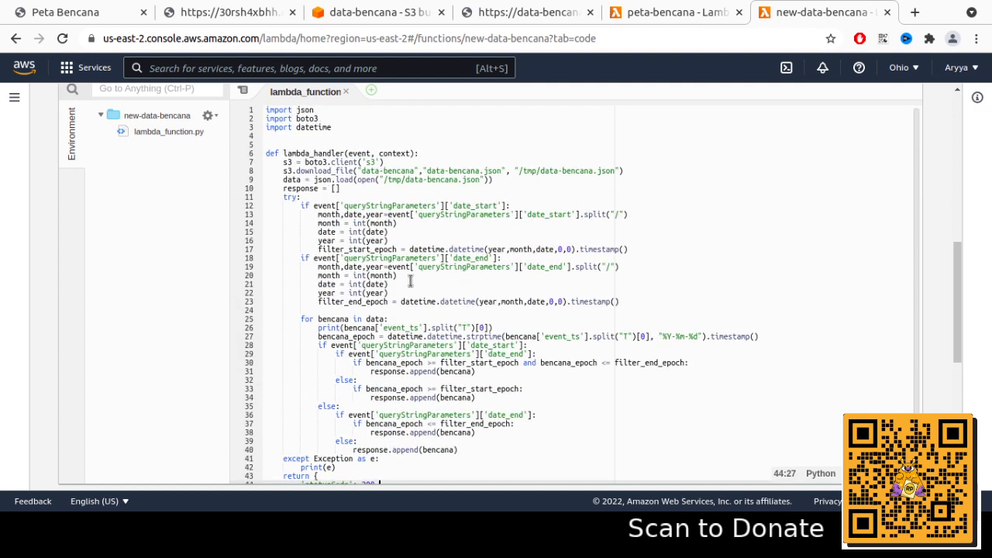
scroll(410, 280, up, 5)
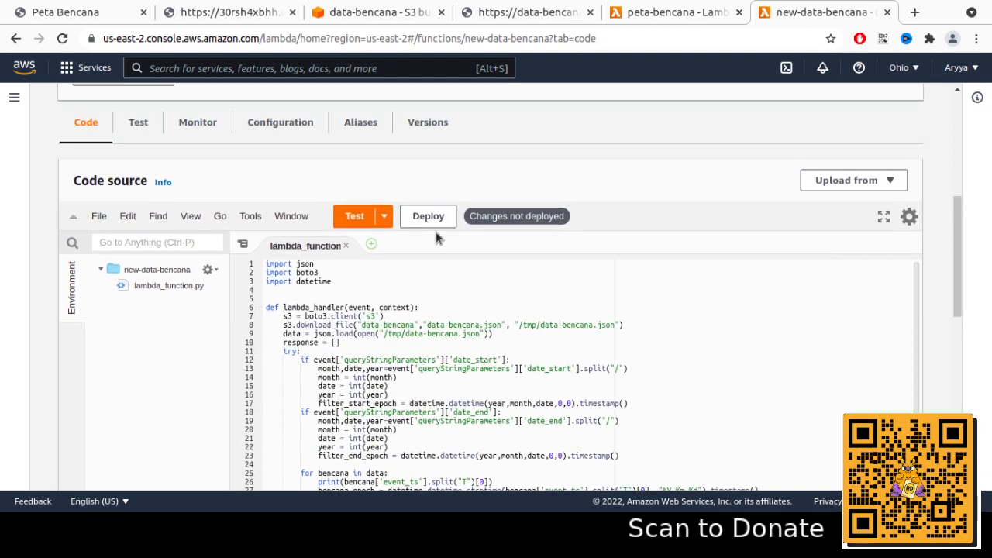
click(438, 222)
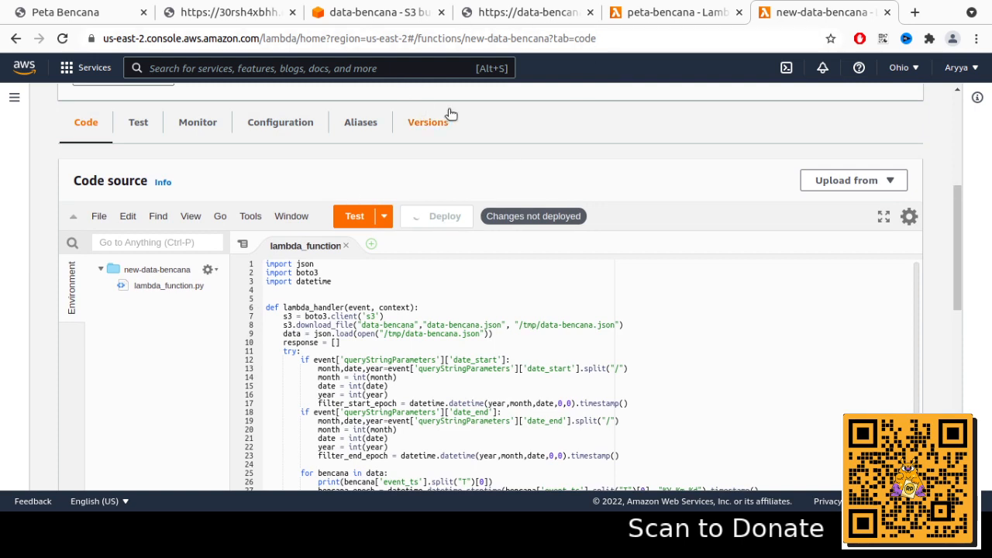
scroll(467, 203, up, 2)
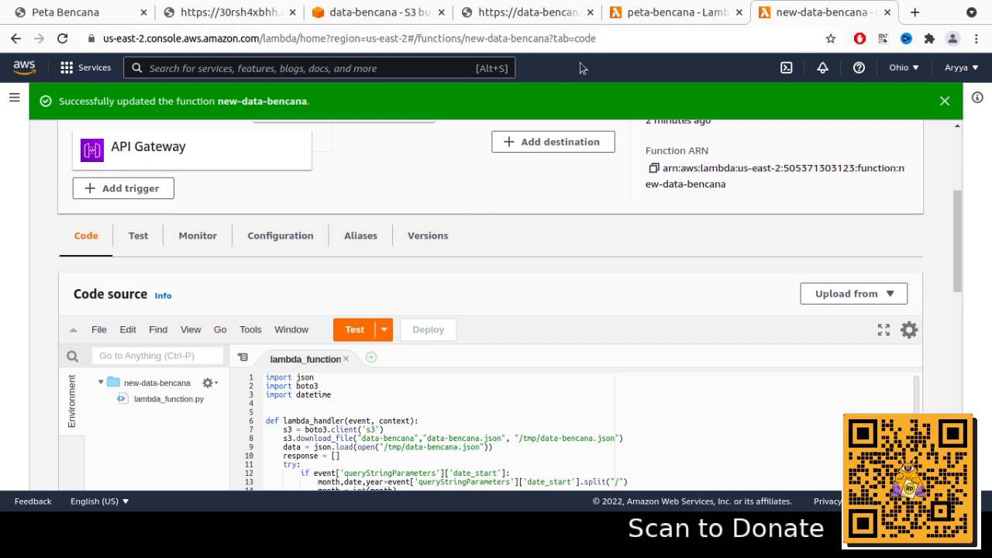
Show the function's API Gateway trigger and open its API endpoint in a new browser tab.
scroll(204, 199, down, 1)
scroll(204, 197, up, 2)
click(204, 198)
scroll(409, 248, down, 1)
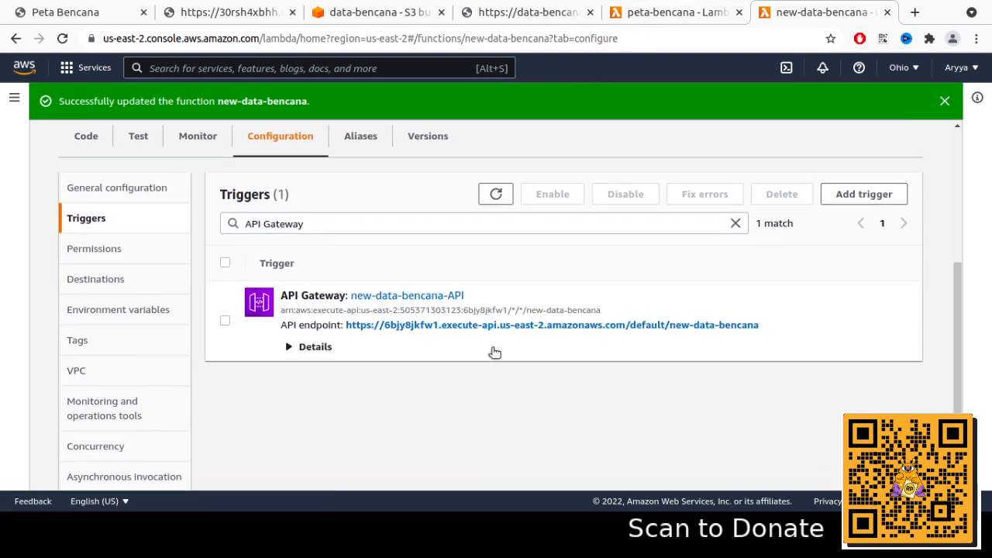
middle_click(499, 326)
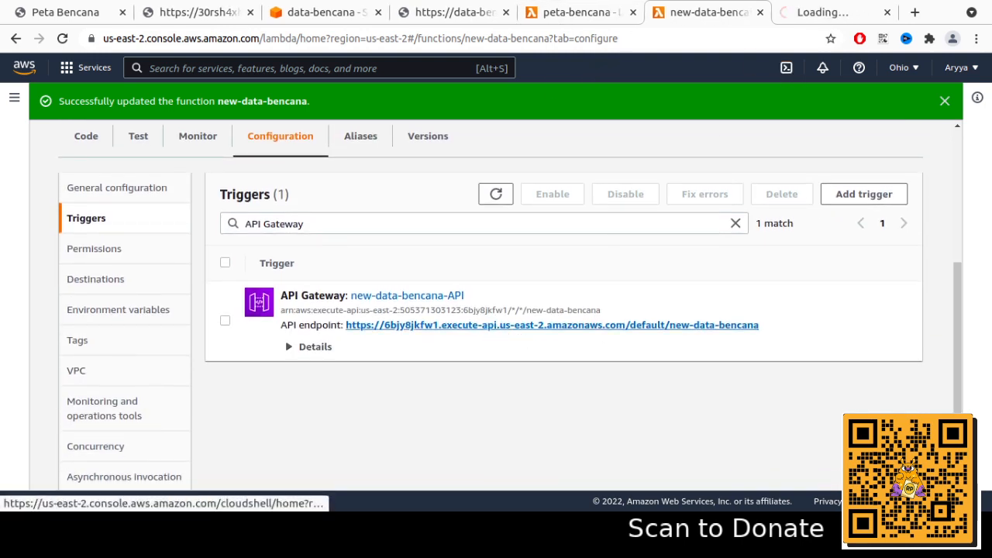
Close the leftover S3 bucket and old API response tabs, and check the response of the new-data-bencana endpoint.
click(542, 14)
click(488, 13)
click(505, 13)
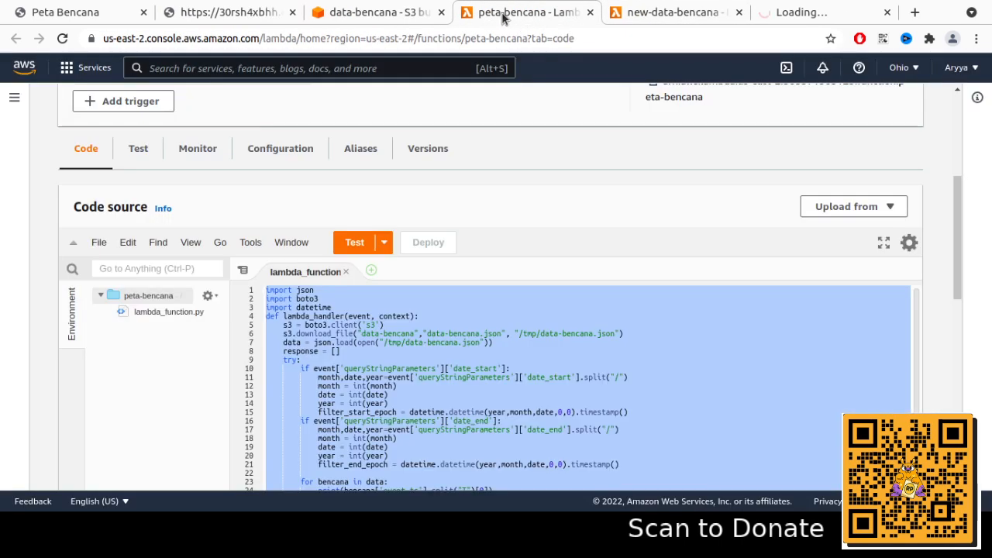
click(389, 19)
key(ctrl+w)
click(271, 15)
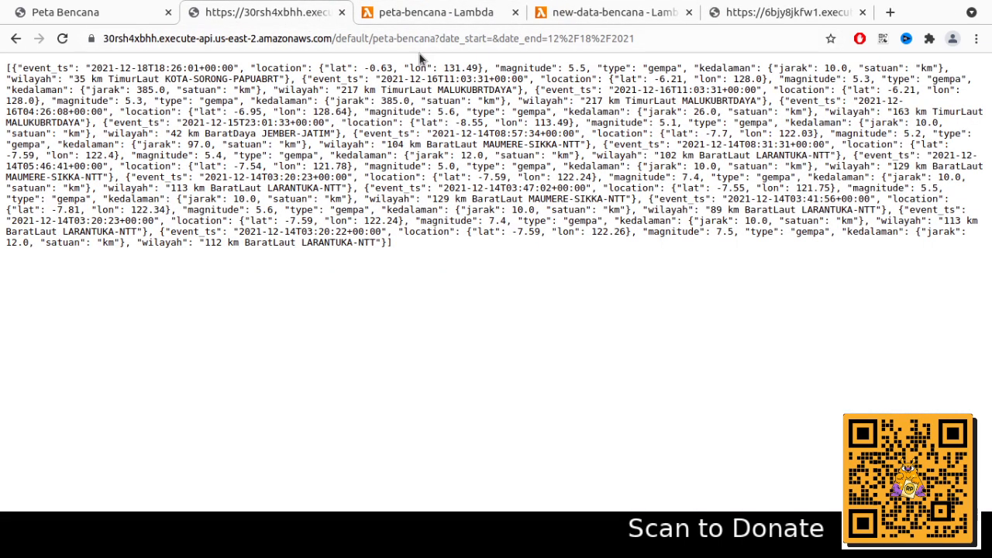
key(ctrl+w)
click(633, 11)
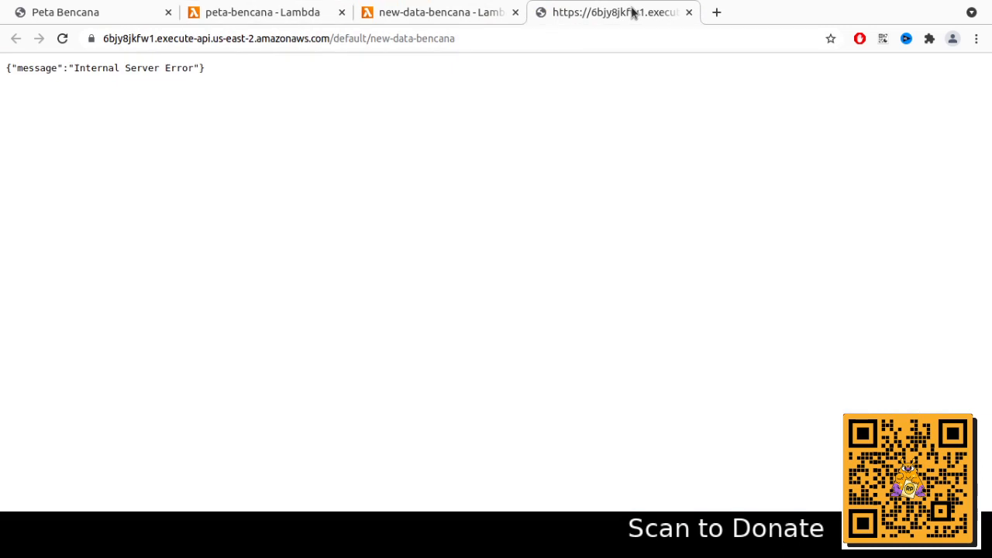
triple_click(103, 71)
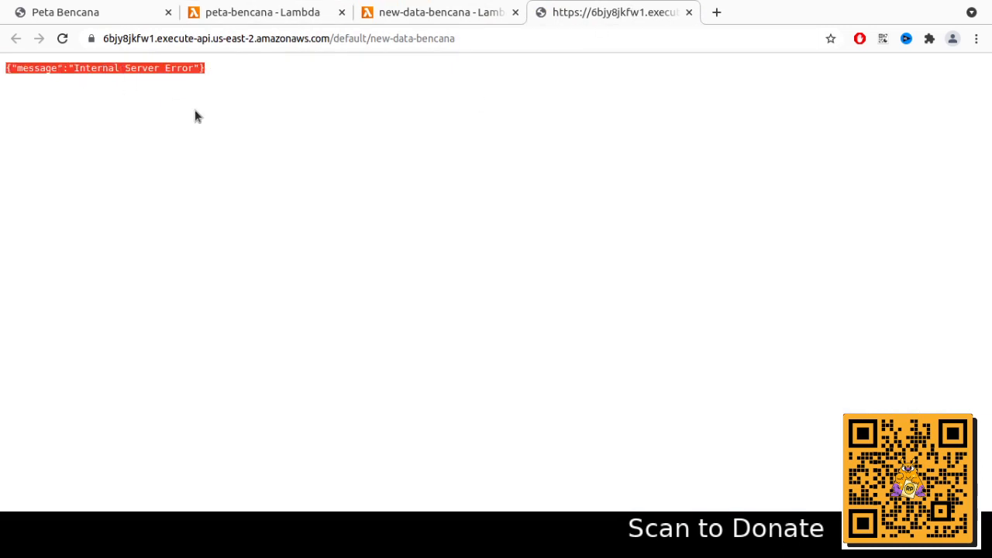
From the new-data-bencana function's permissions configuration, open its execution role in IAM.
click(487, 22)
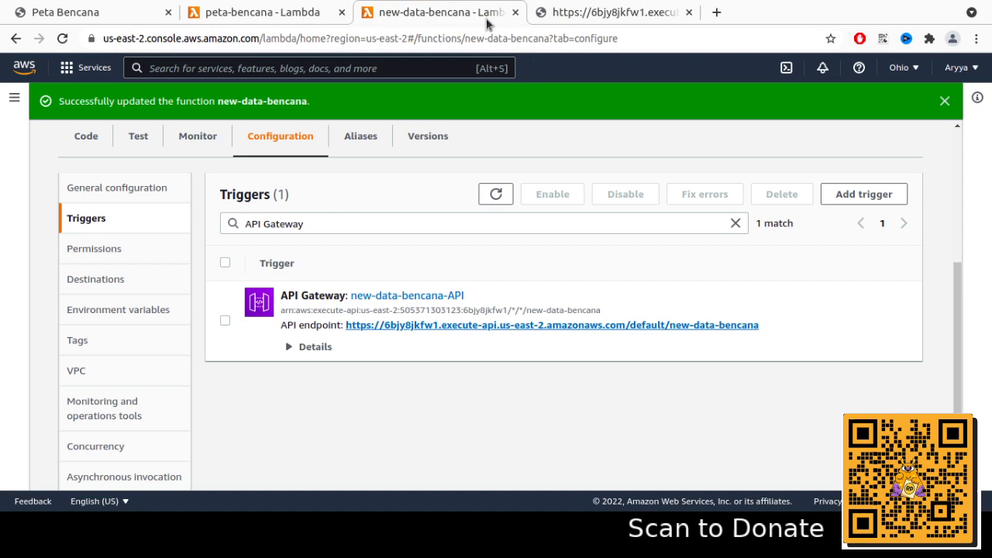
scroll(302, 213, up, 1)
scroll(131, 195, up, 1)
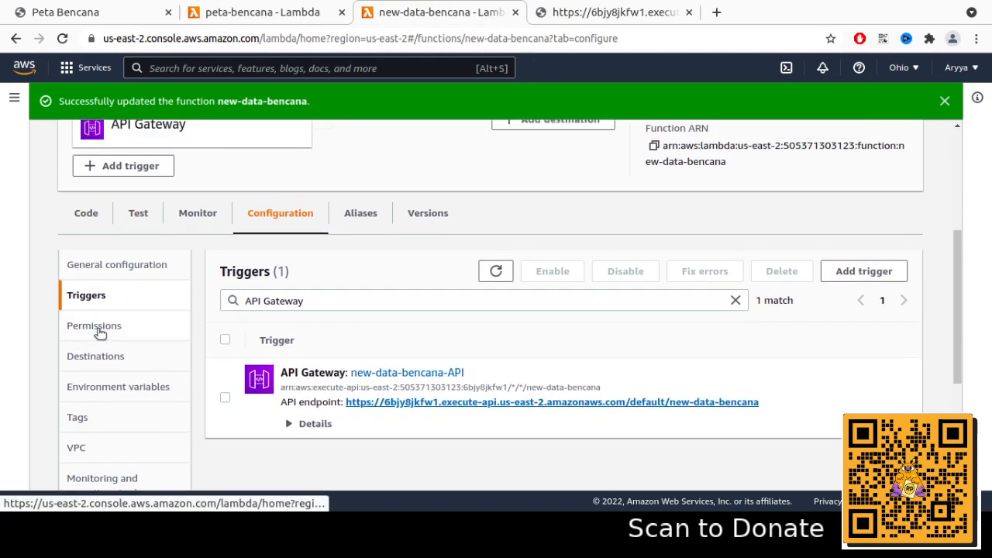
click(102, 325)
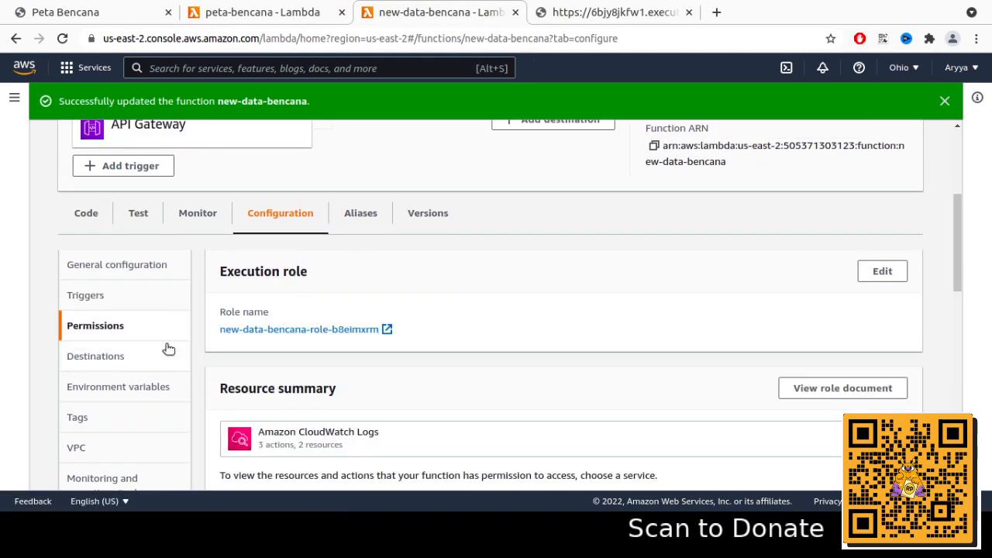
click(286, 330)
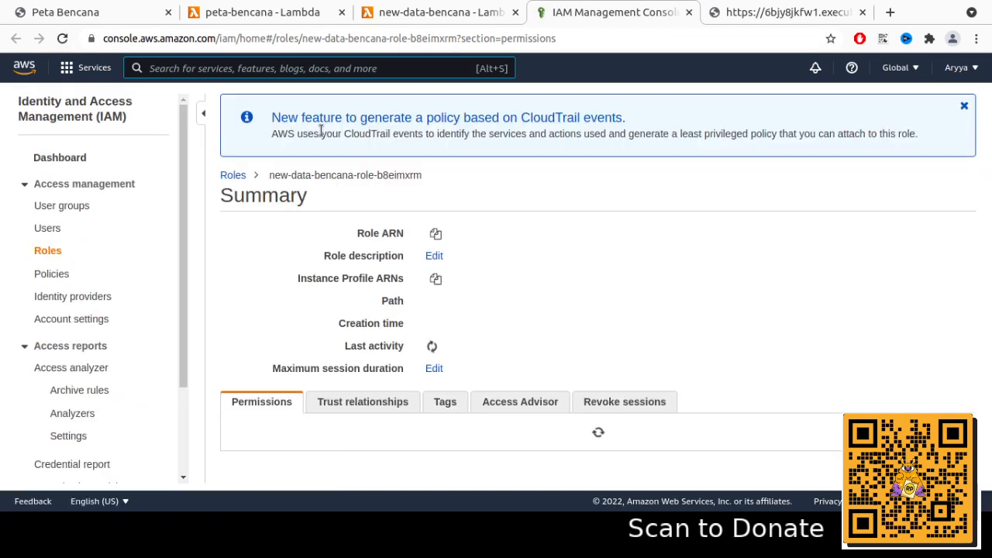
Begin attaching policies to the new-data-bencana role and open the creation page for a new policy.
scroll(571, 369, down, 3)
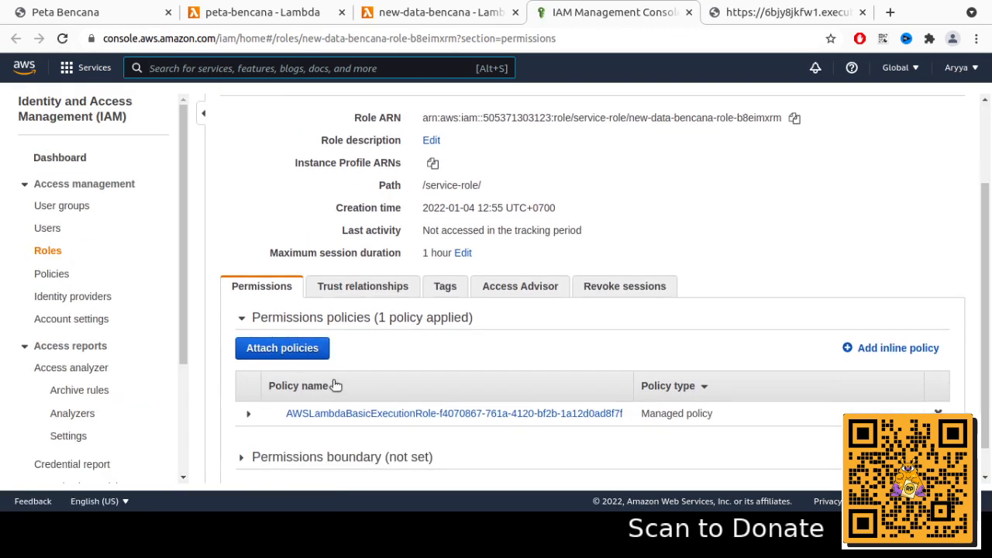
scroll(335, 385, down, 1)
click(304, 275)
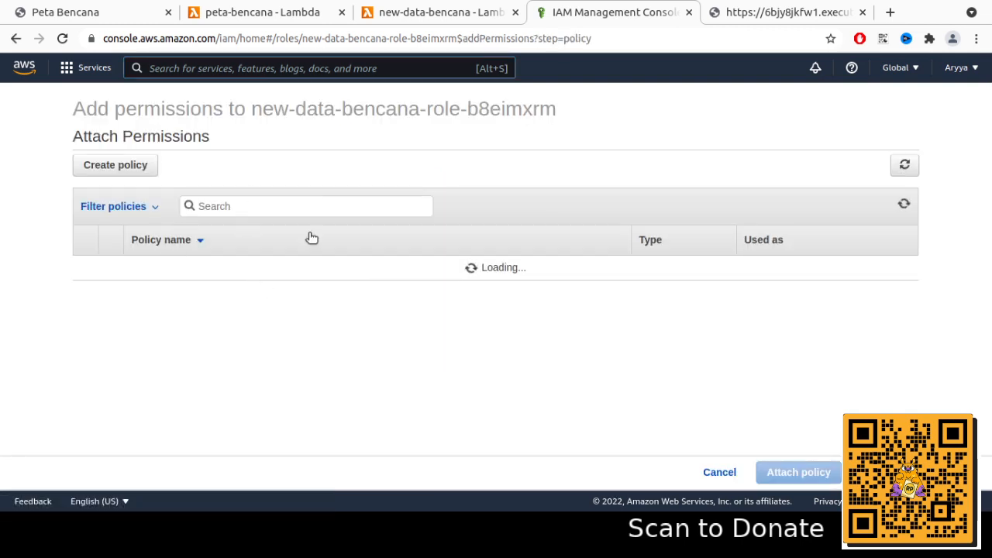
click(118, 166)
click(565, 12)
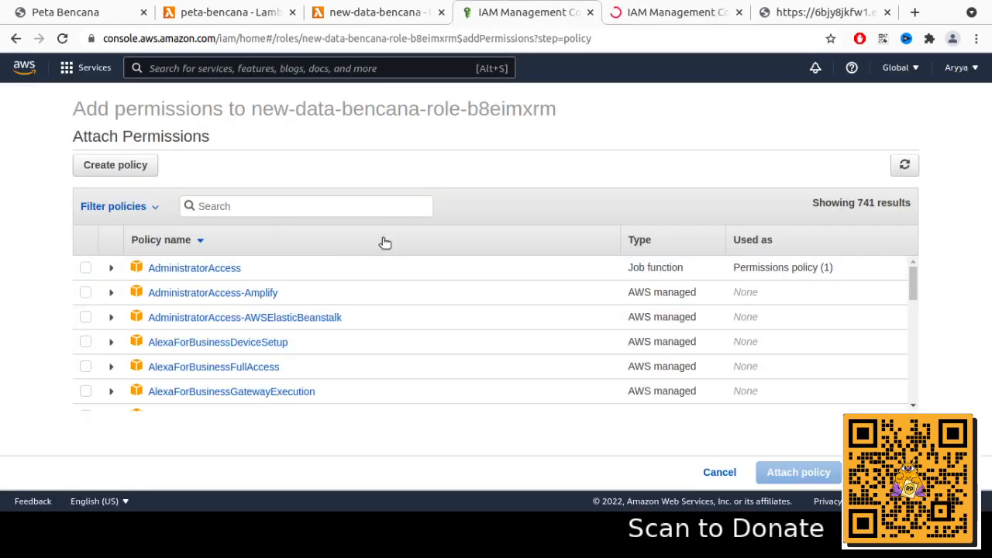
click(677, 11)
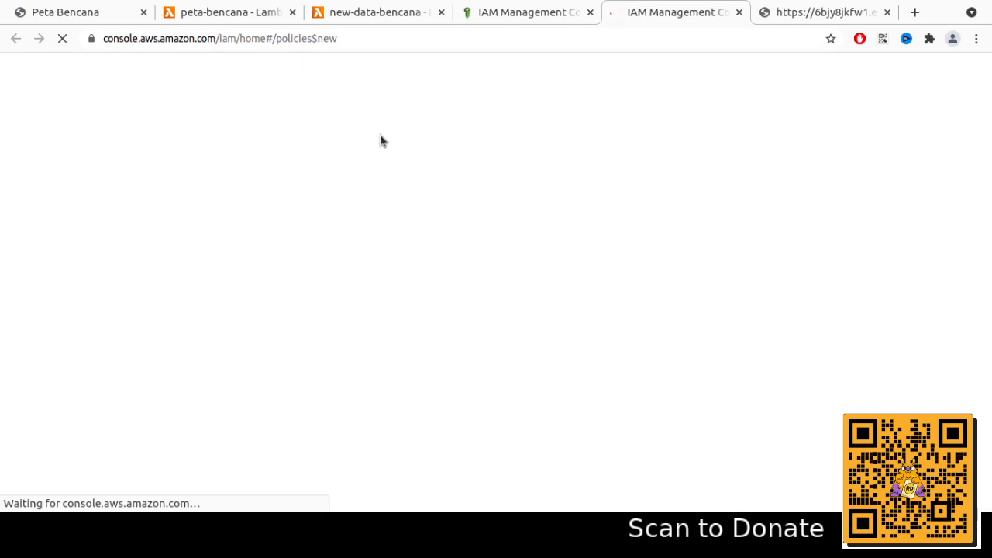
Choose S3 as the service for the new policy.
scroll(394, 290, down, 3)
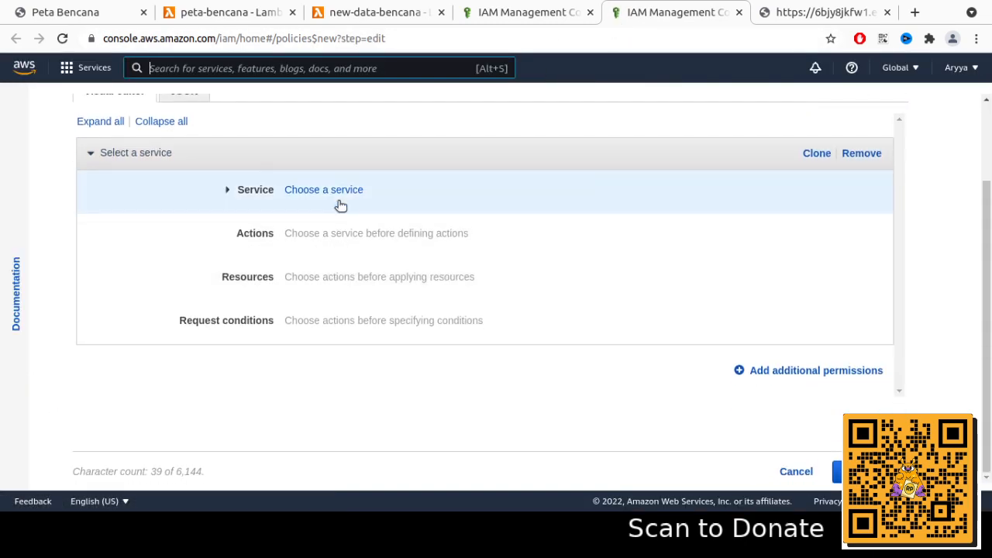
click(340, 205)
text(s3)
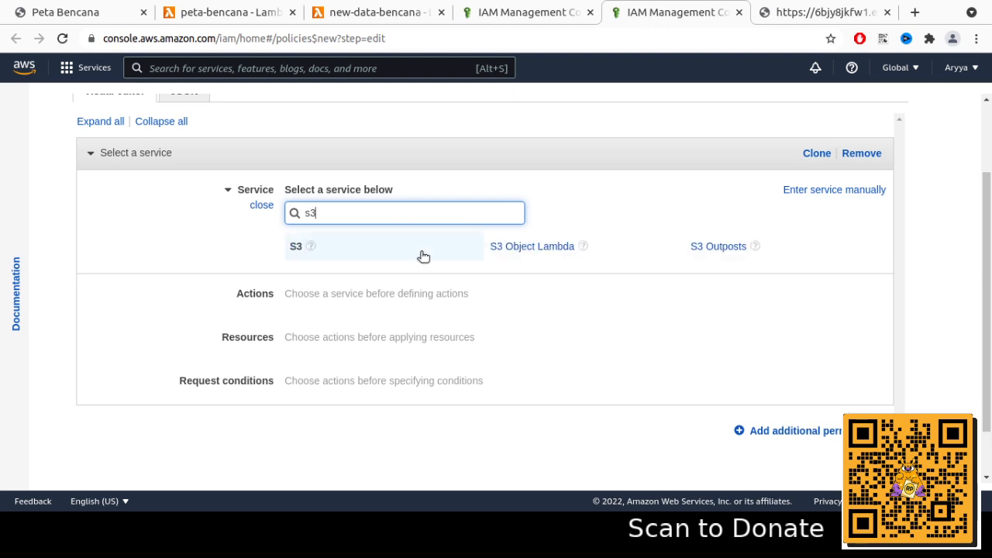
click(296, 246)
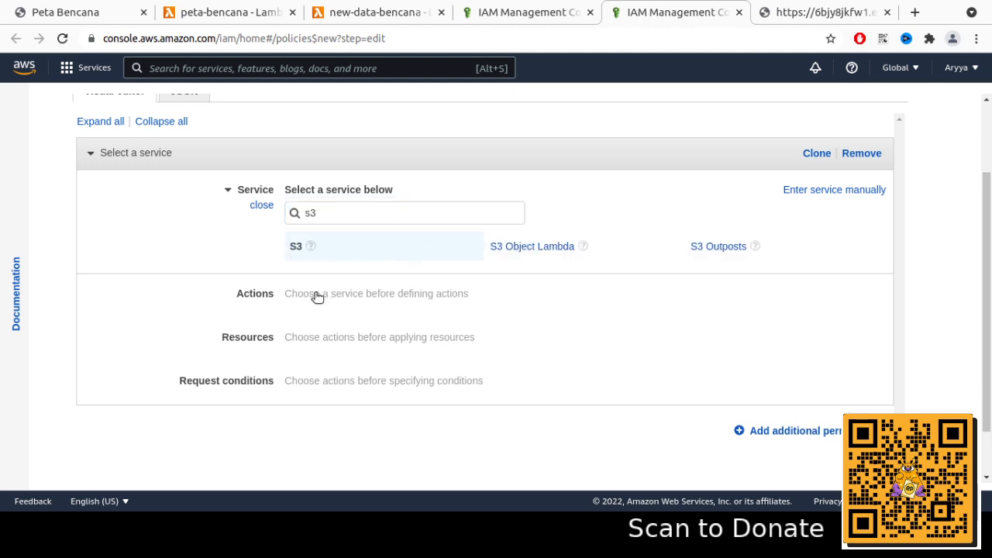
click(253, 192)
click(314, 204)
text(s3)
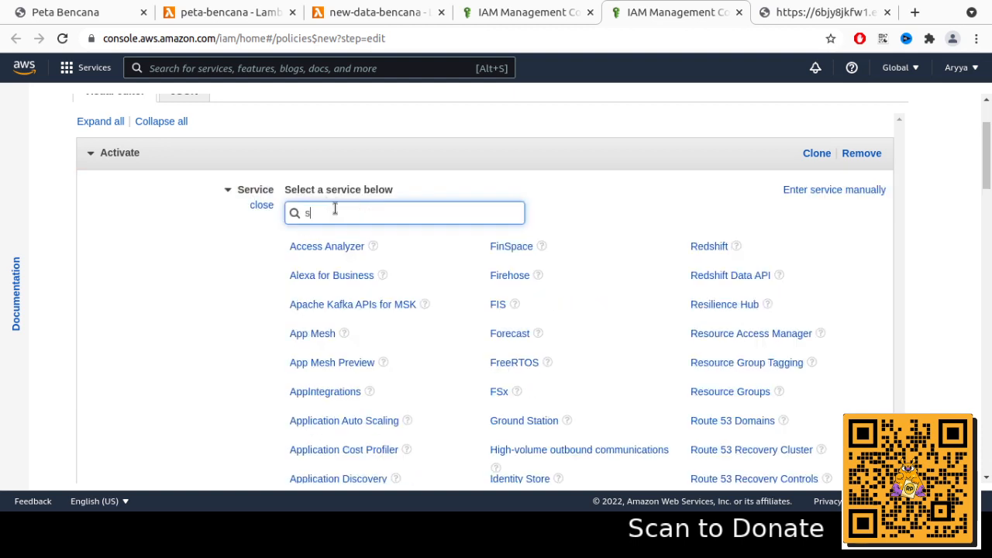
click(295, 249)
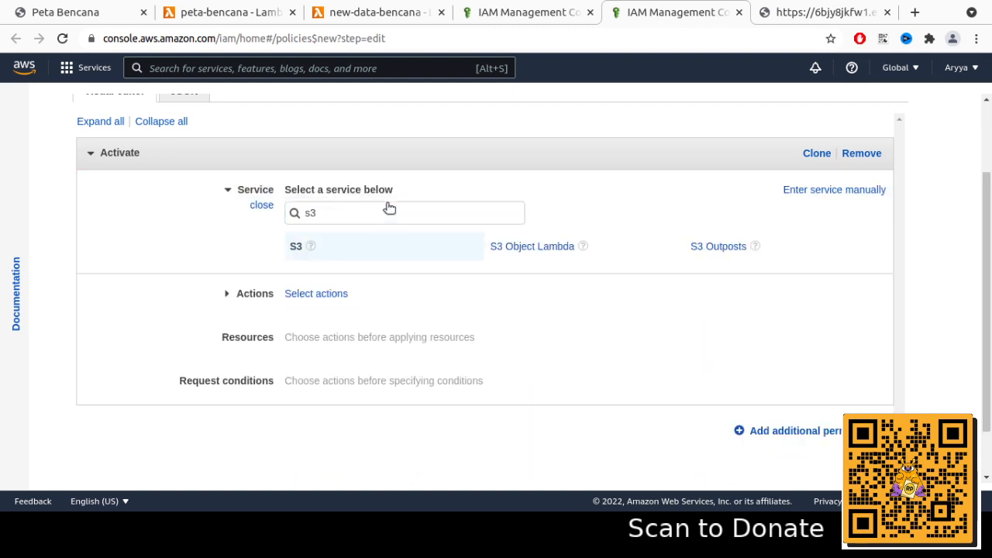
click(295, 246)
Allow all List and Read access-level actions for S3 in the policy.
click(340, 260)
scroll(364, 264, down, 1)
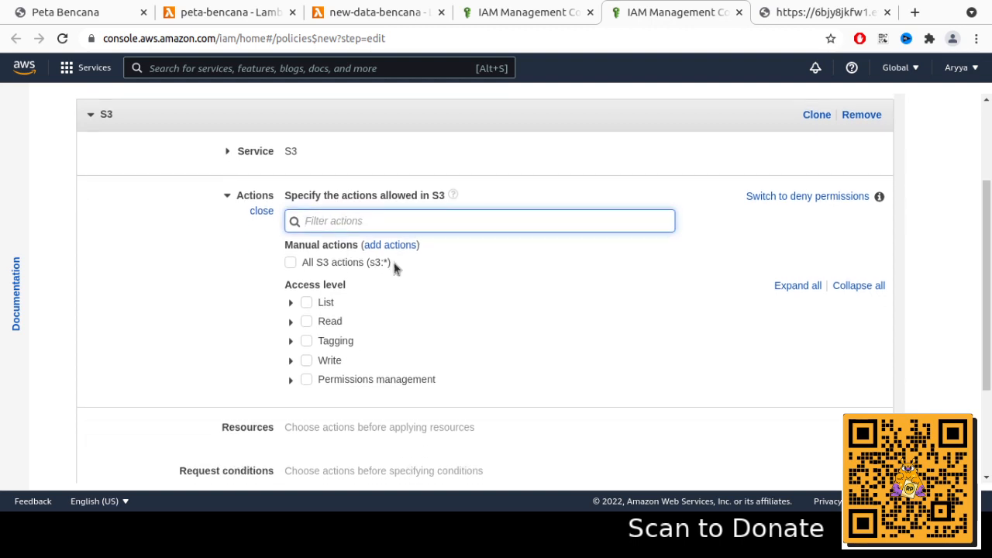
click(311, 305)
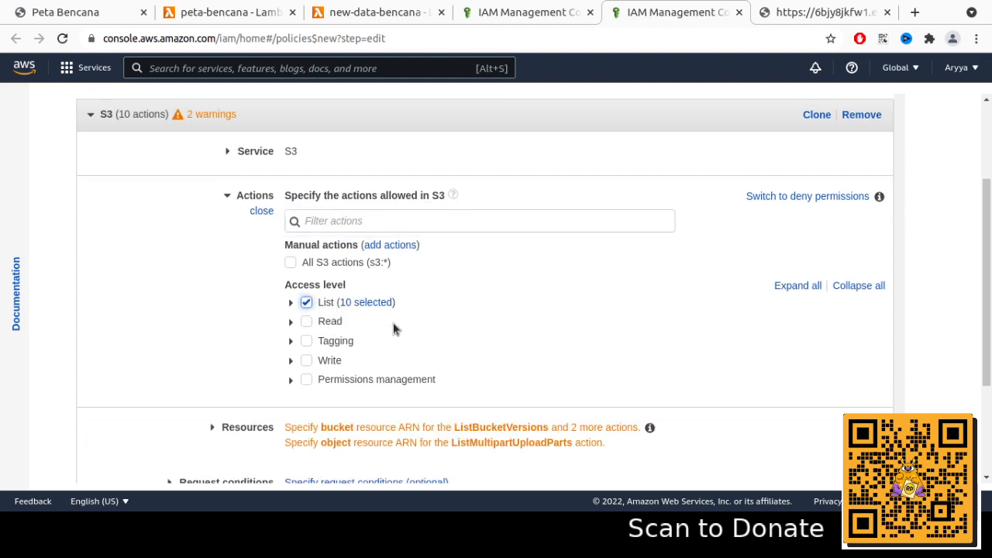
click(311, 322)
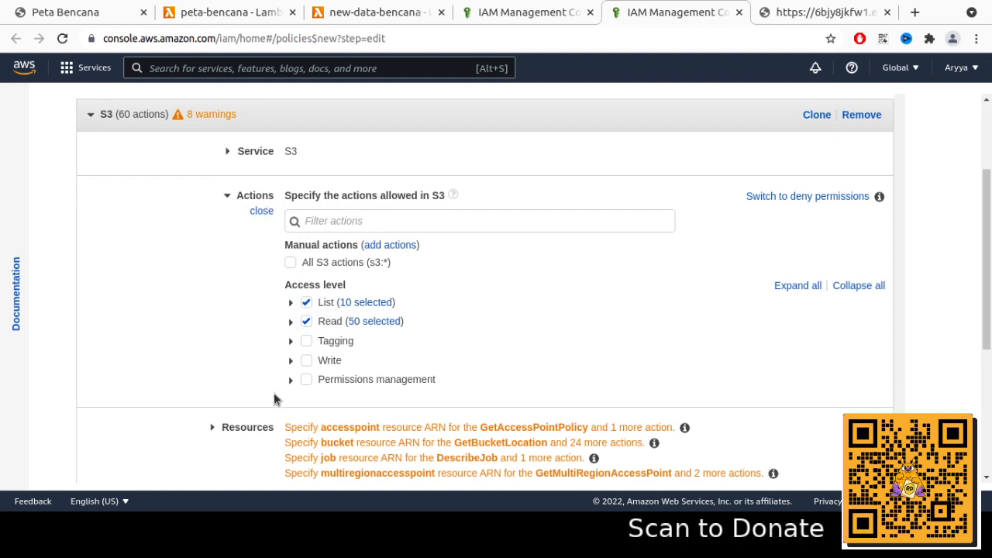
Expand the policy's resources and start a bucket ARN with data-bencana as the bucket name.
scroll(274, 399, down, 3)
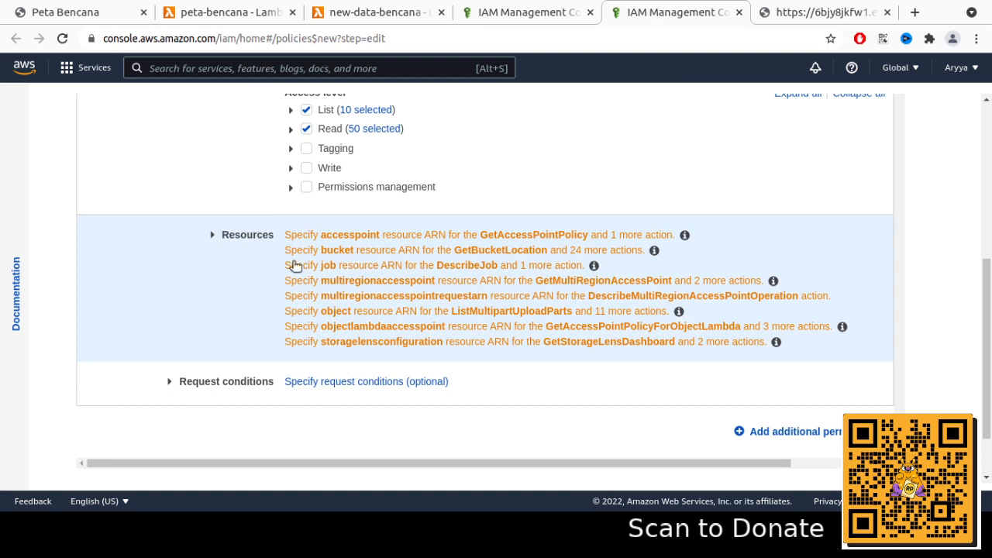
click(294, 266)
scroll(401, 322, down, 3)
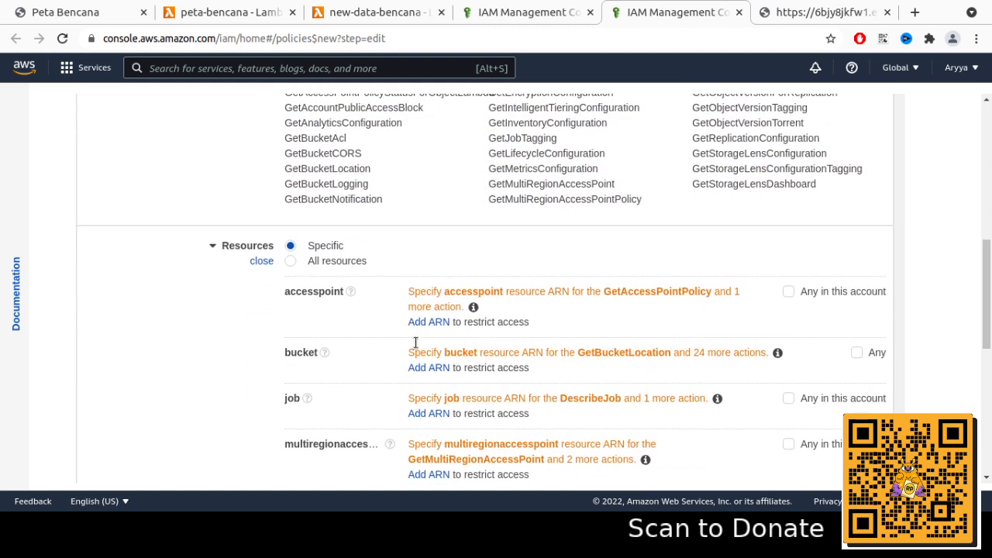
scroll(632, 357, down, 1)
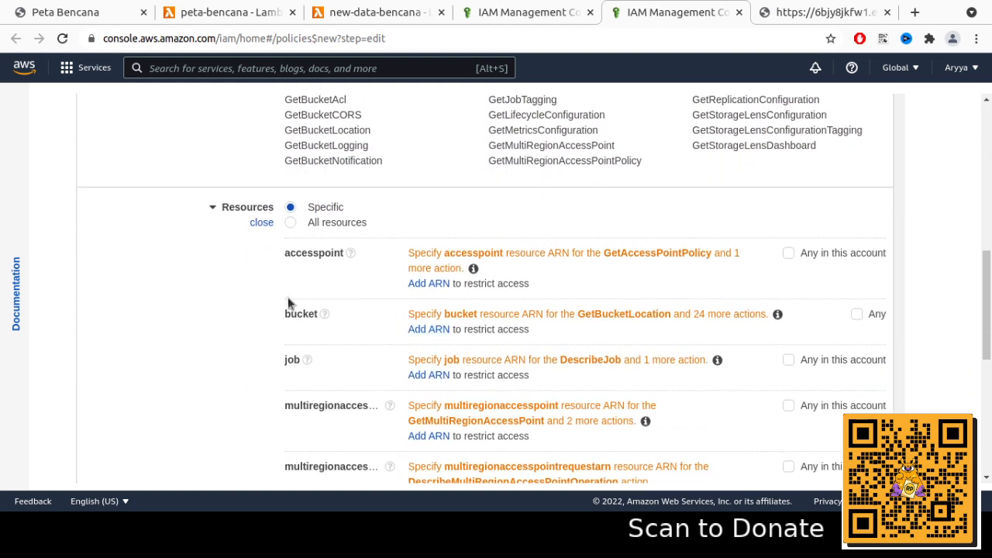
scroll(356, 275, down, 1)
scroll(358, 274, down, 2)
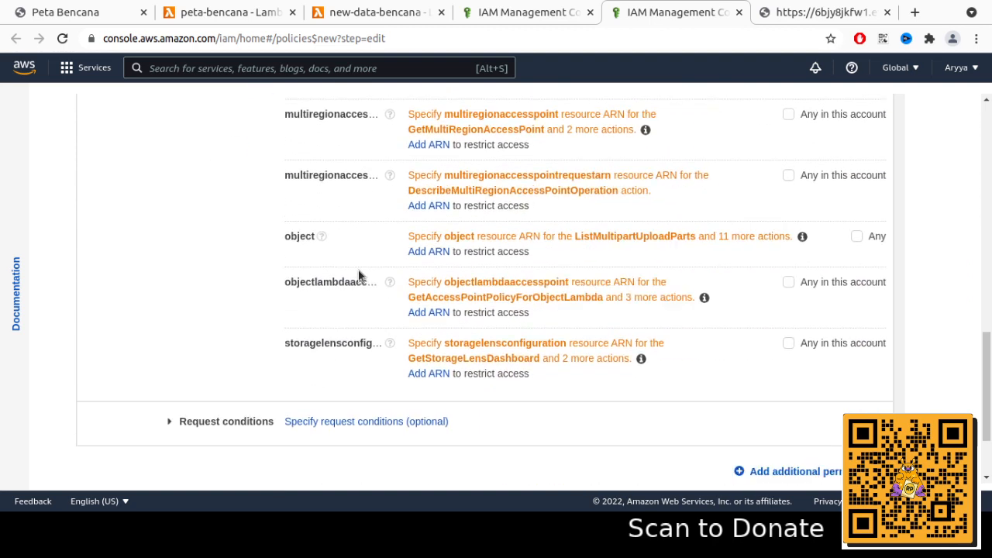
scroll(310, 248, up, 2)
scroll(283, 225, up, 1)
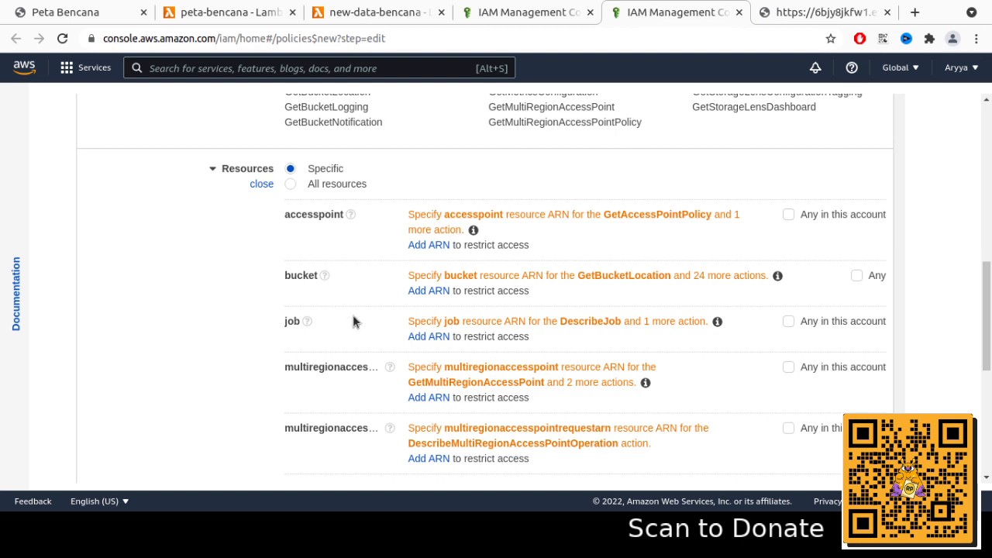
click(427, 292)
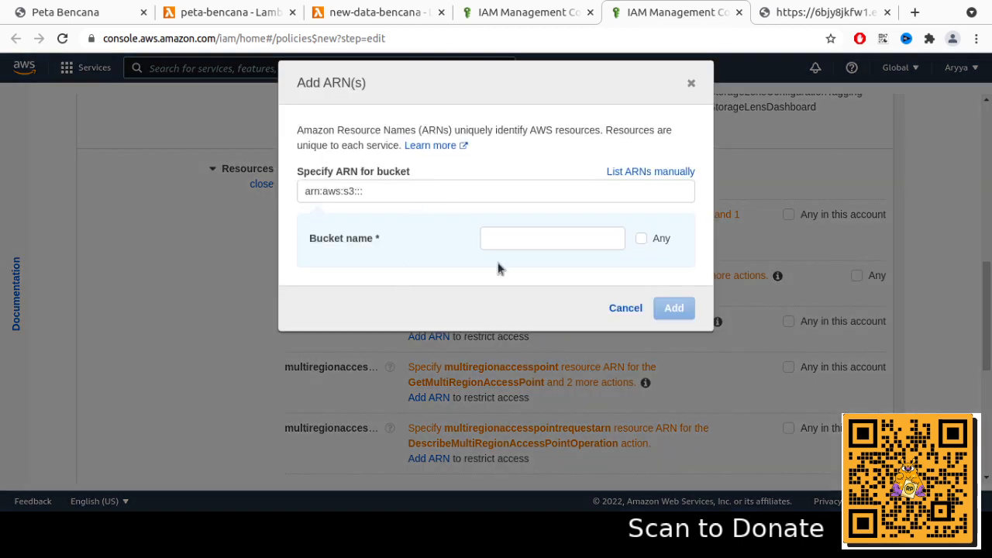
click(535, 240)
click(534, 268)
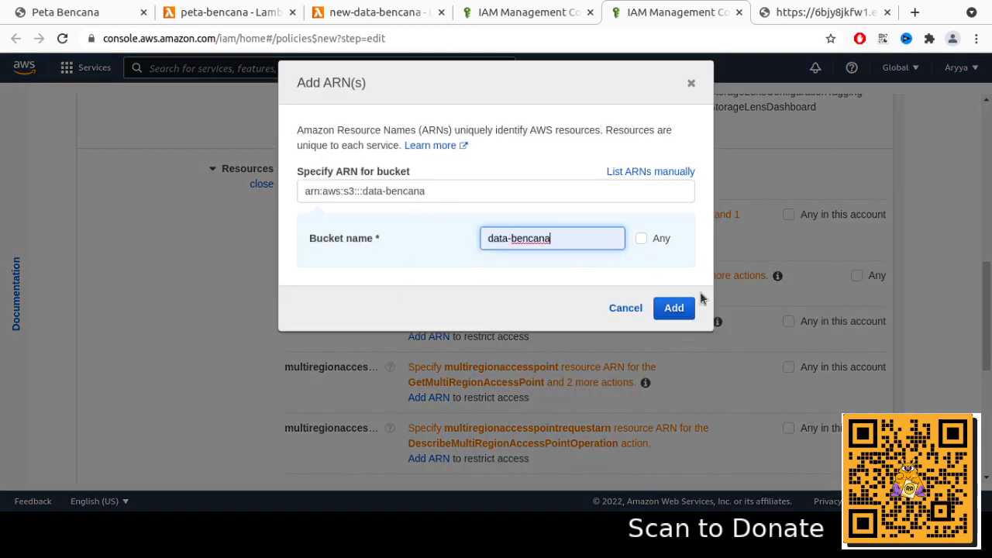
Try the Any option for the bucket name and clear it again.
click(641, 238)
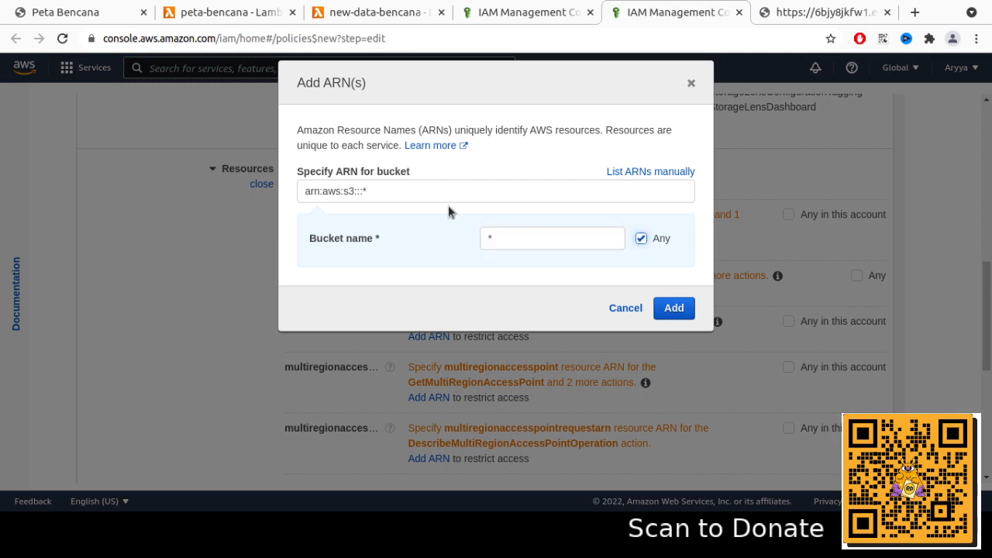
click(514, 240)
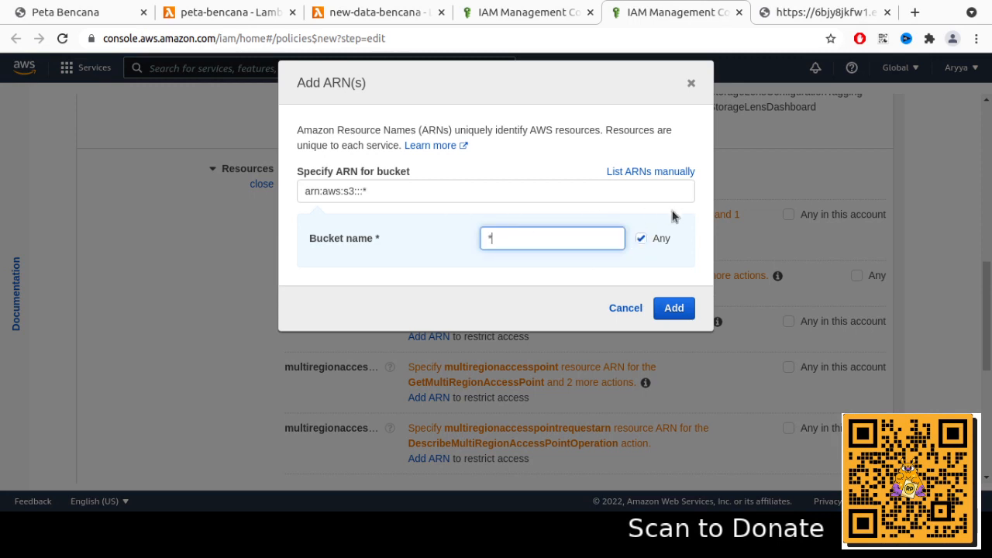
click(641, 238)
click(581, 235)
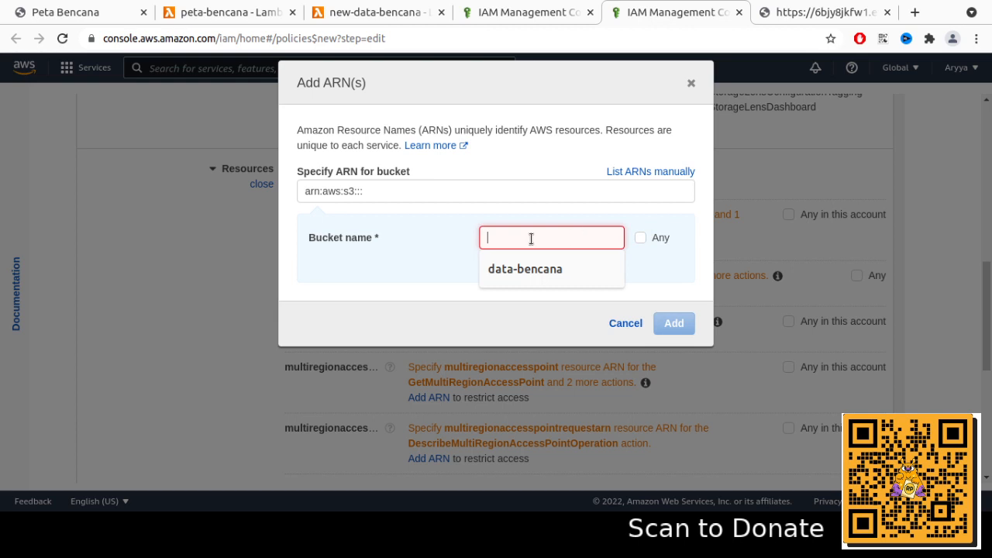
Set the ARN's bucket name to data-bencana and add the bucket ARN to the policy.
click(544, 268)
triple_click(444, 190)
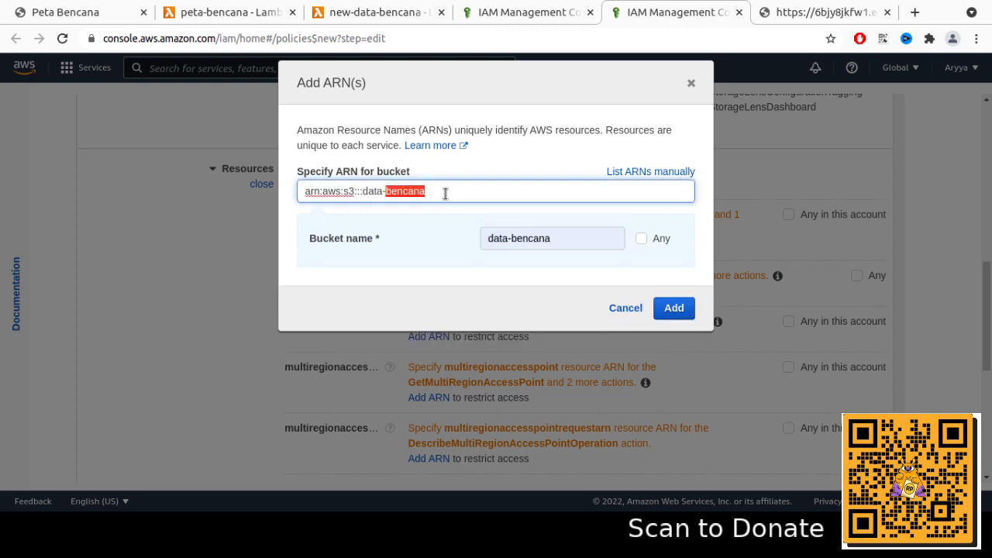
click(674, 307)
Add an object ARN to the policy with data-bencana as the bucket name and Any as the object name.
scroll(360, 334, down, 5)
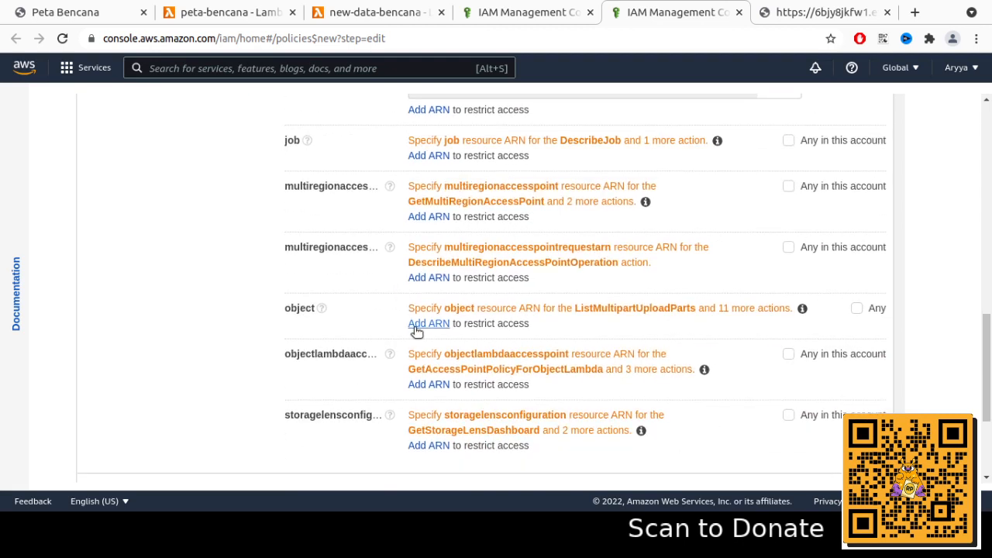
click(419, 325)
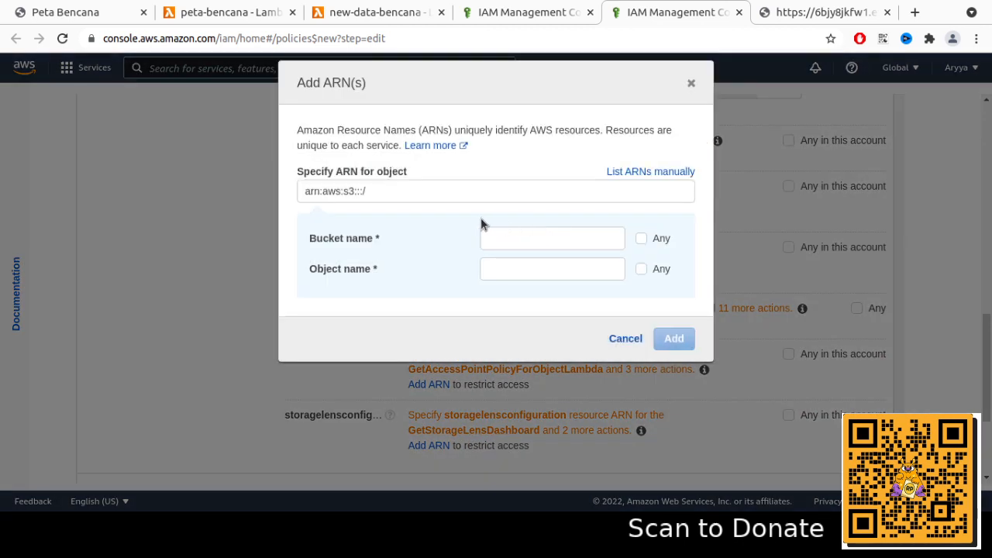
click(523, 239)
click(554, 237)
click(519, 282)
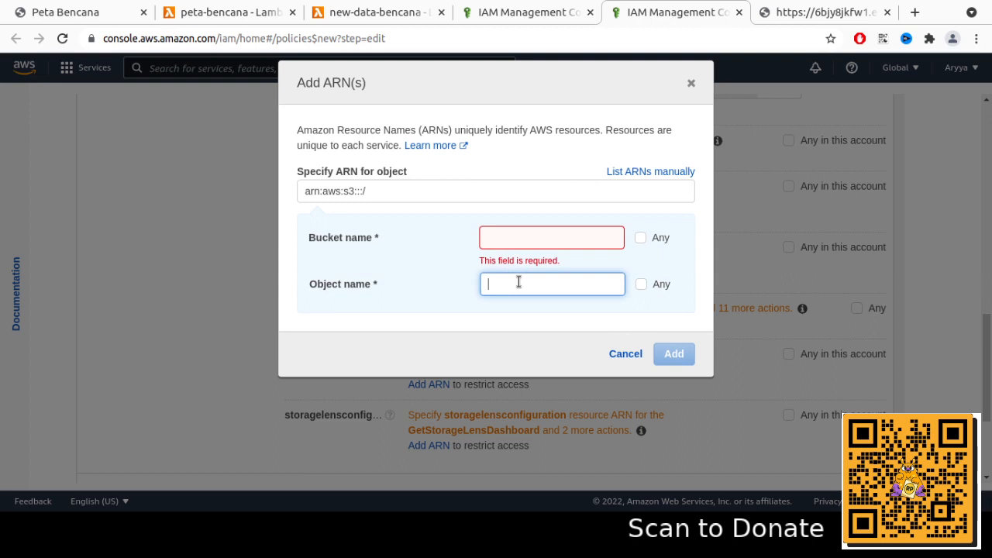
click(536, 237)
click(522, 267)
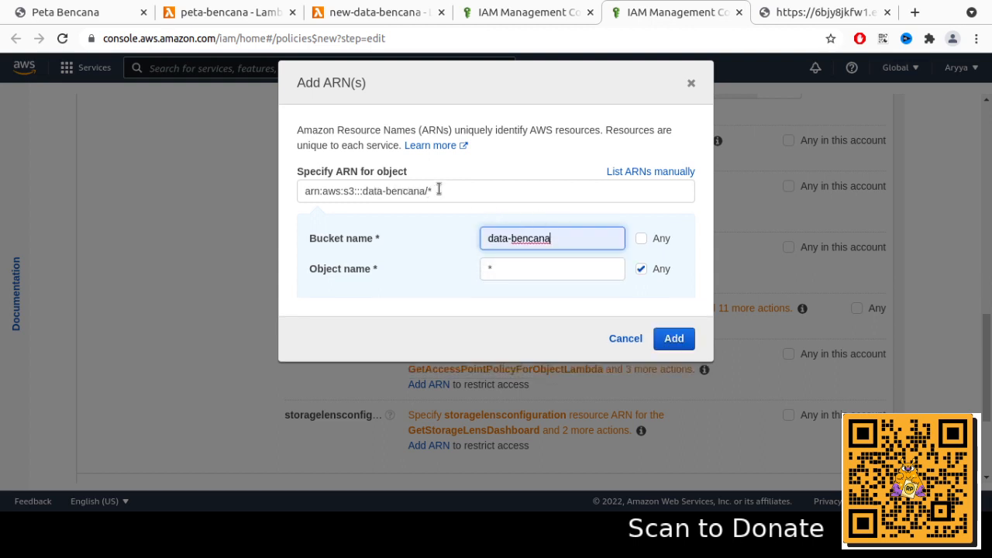
click(674, 338)
Expand the S3 request conditions, leave them unset, and continue to the policy's tags page.
scroll(465, 259, down, 3)
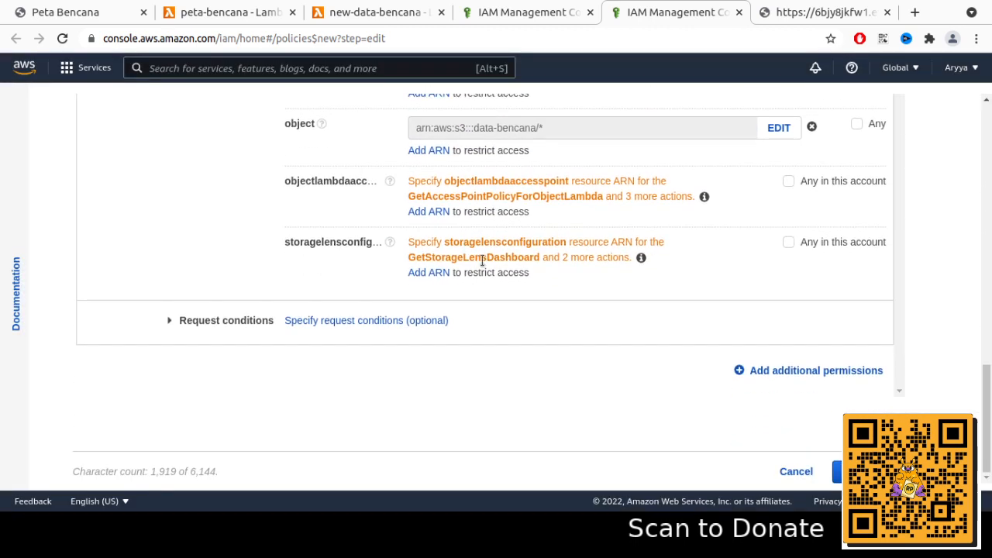
click(177, 321)
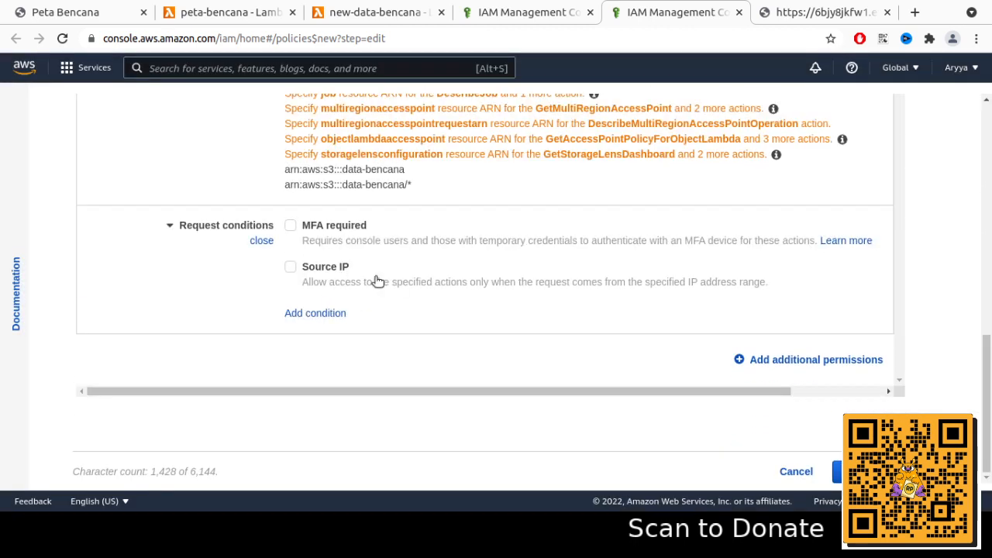
scroll(397, 231, up, 2)
scroll(427, 279, down, 2)
scroll(575, 256, up, 1)
scroll(741, 299, down, 1)
click(860, 471)
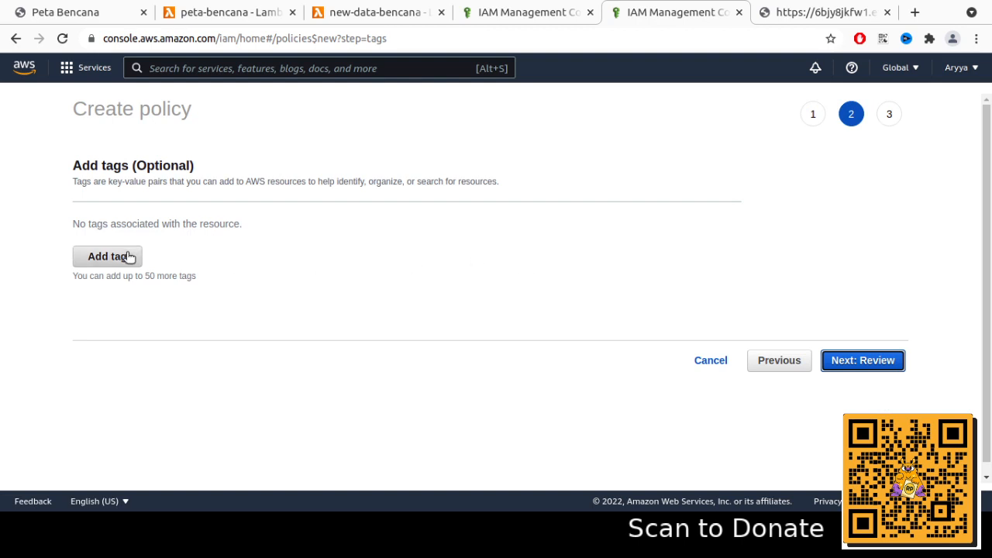
Skip the tags, name the policy new-data-bencana-readonly, and create it.
click(863, 360)
click(283, 205)
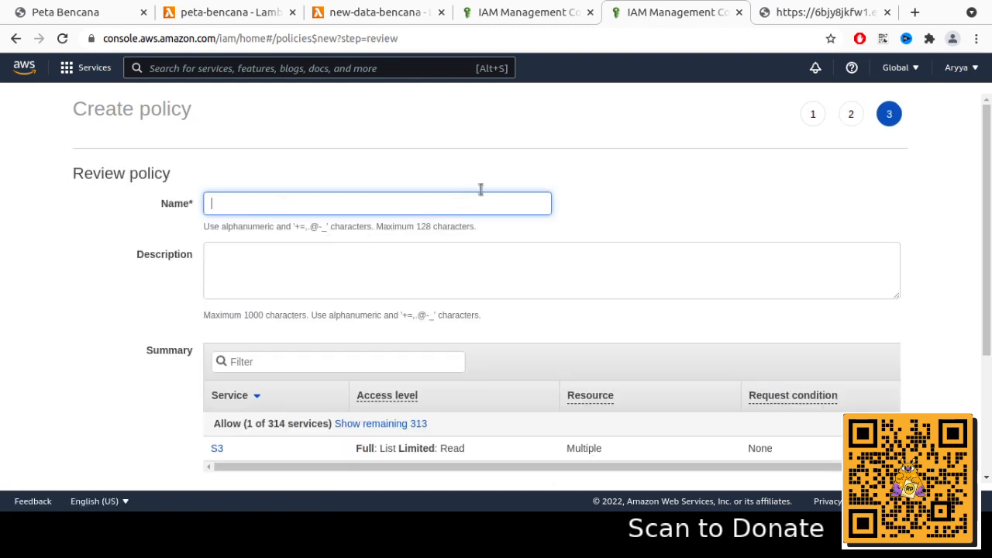
text(new-data-be)
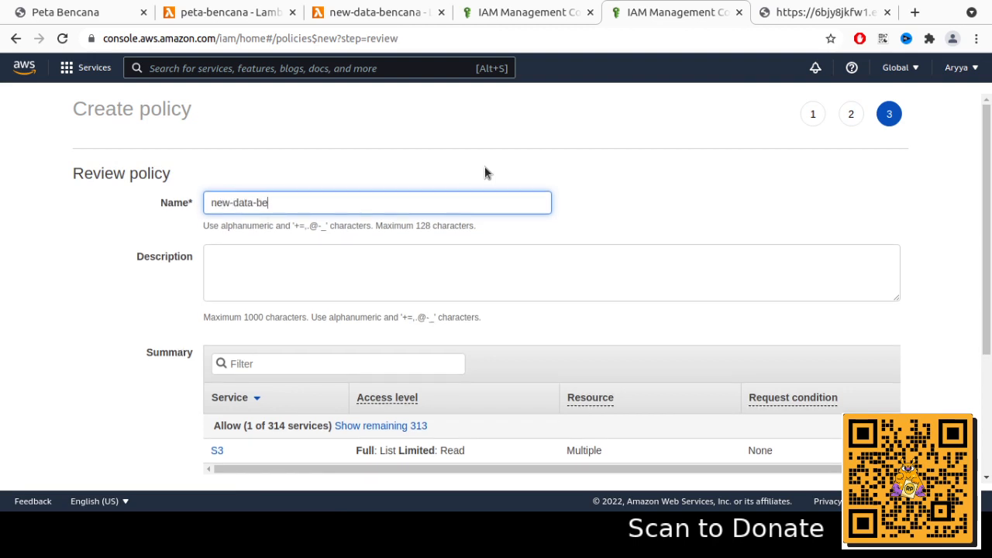
text(ncana-readonly)
scroll(465, 186, down, 4)
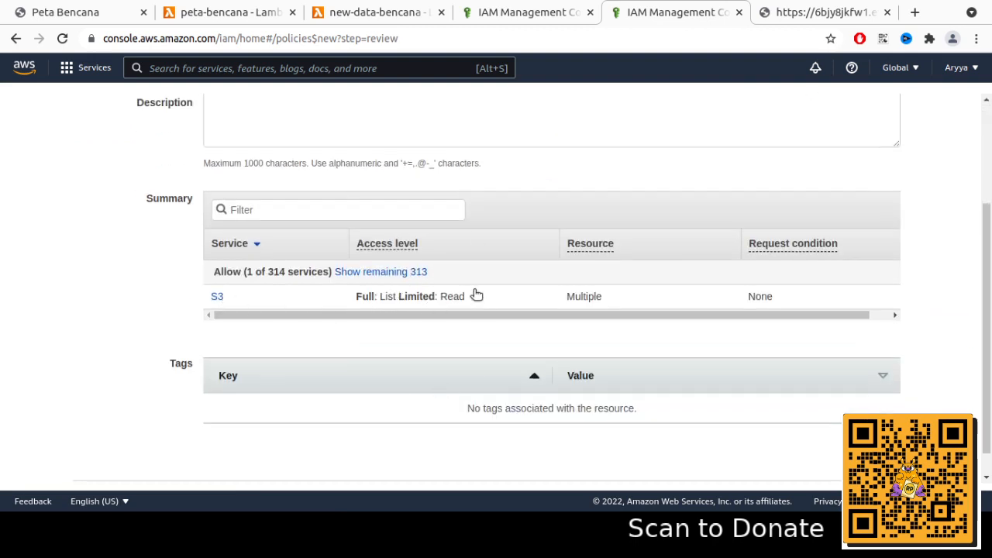
scroll(542, 317, down, 1)
click(833, 471)
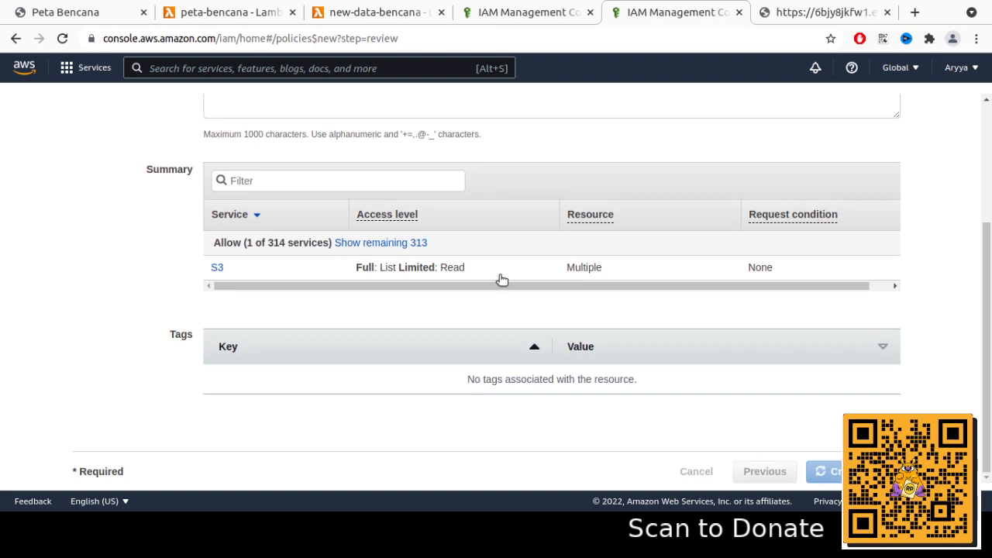
click(388, 21)
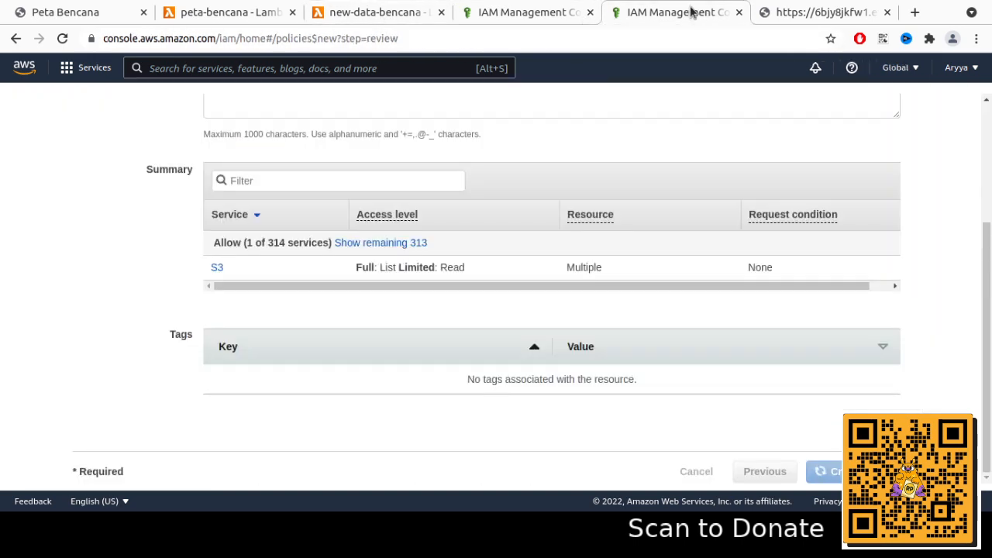
click(690, 12)
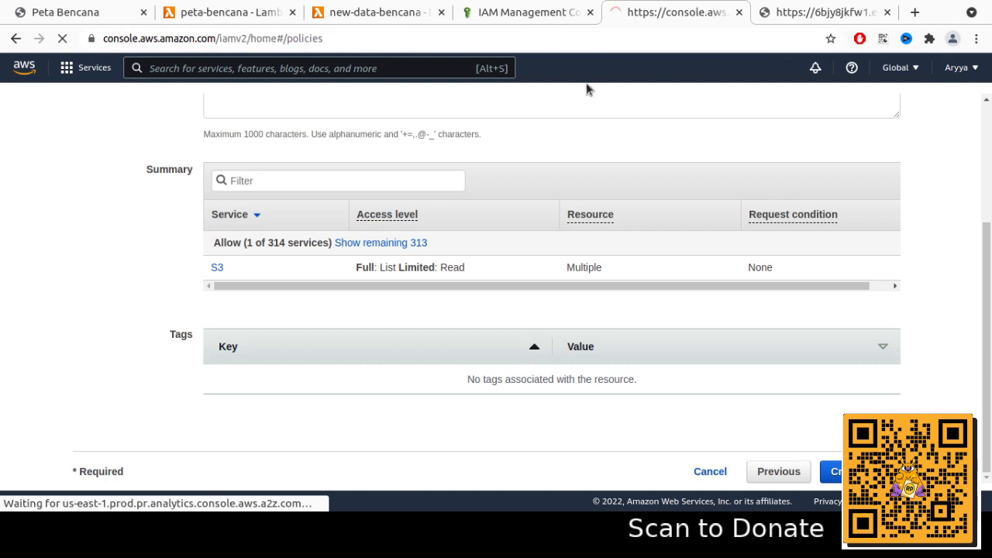
click(552, 14)
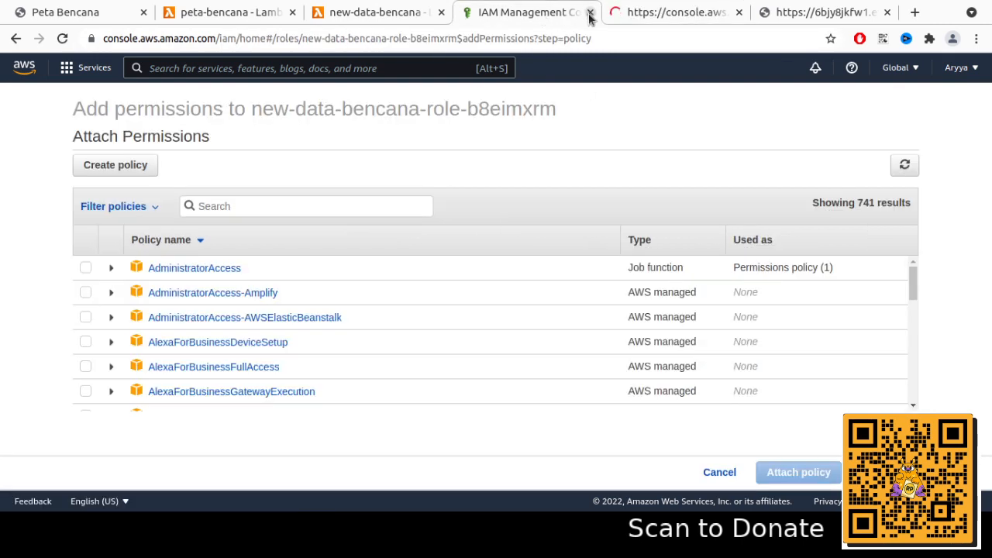
click(624, 12)
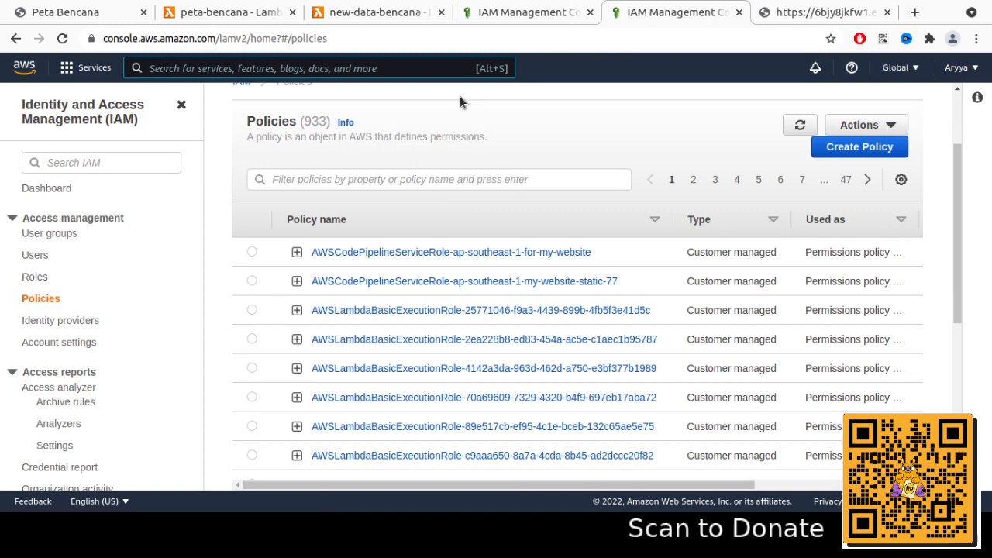
Filter the role's attachable policies by new-data and refresh the policy list.
click(486, 11)
click(227, 205)
text(data)
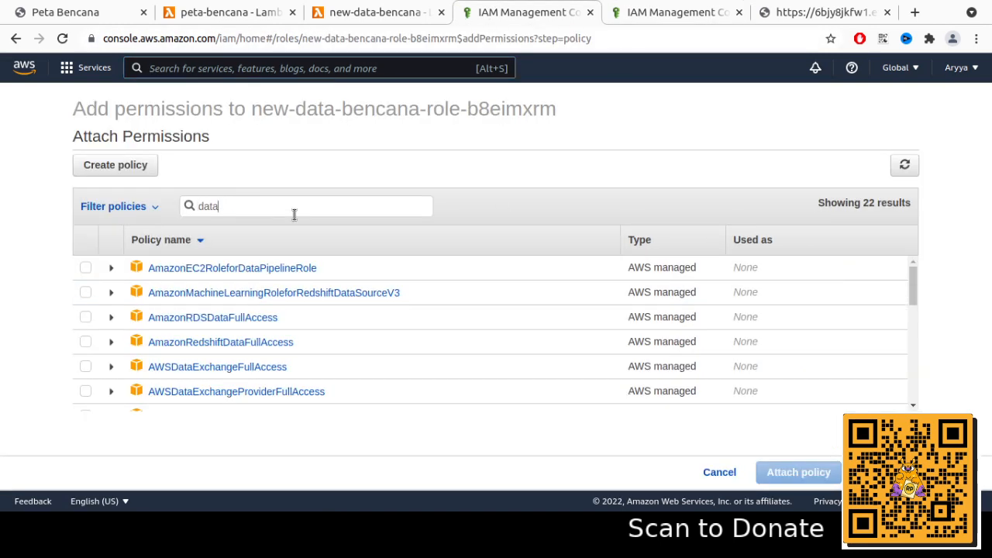
key(ctrl+a)
text(new-da)
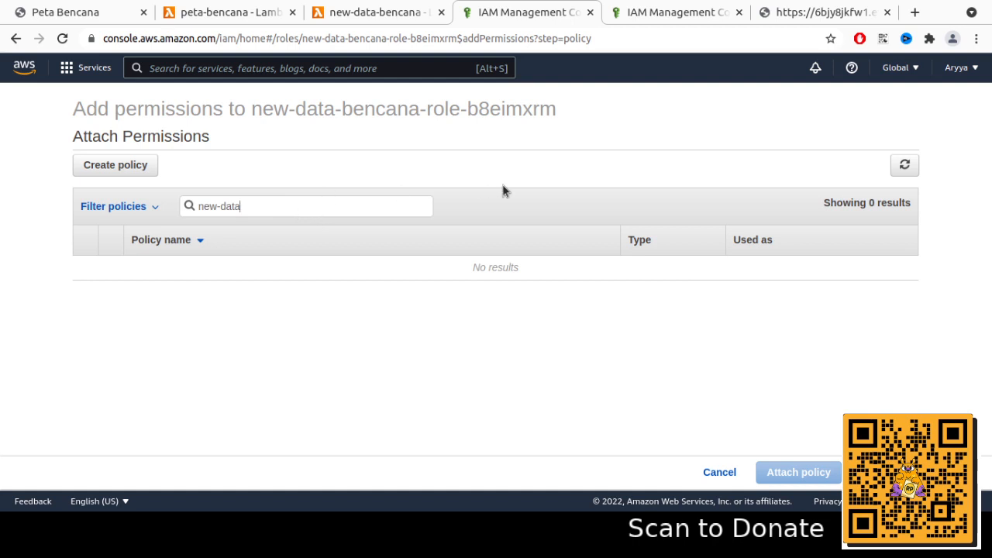
click(905, 165)
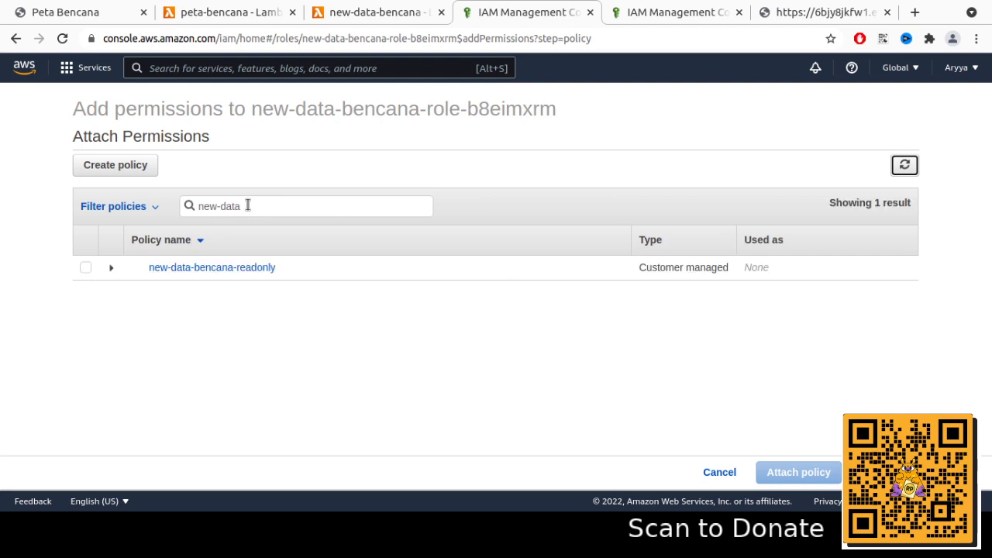
Attach the new-data-bencana-readonly policy to the Lambda function's role.
click(202, 267)
key(ctrl+w)
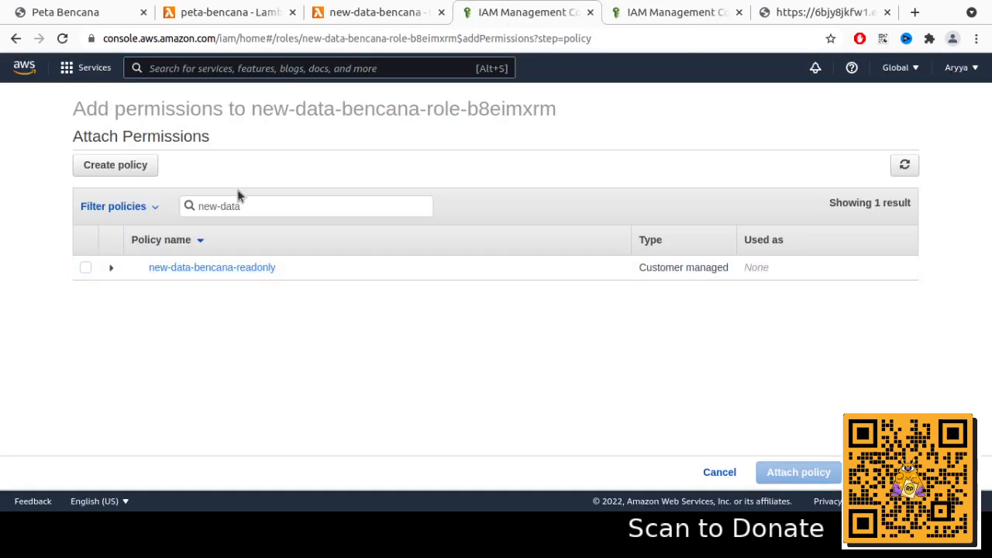
click(91, 268)
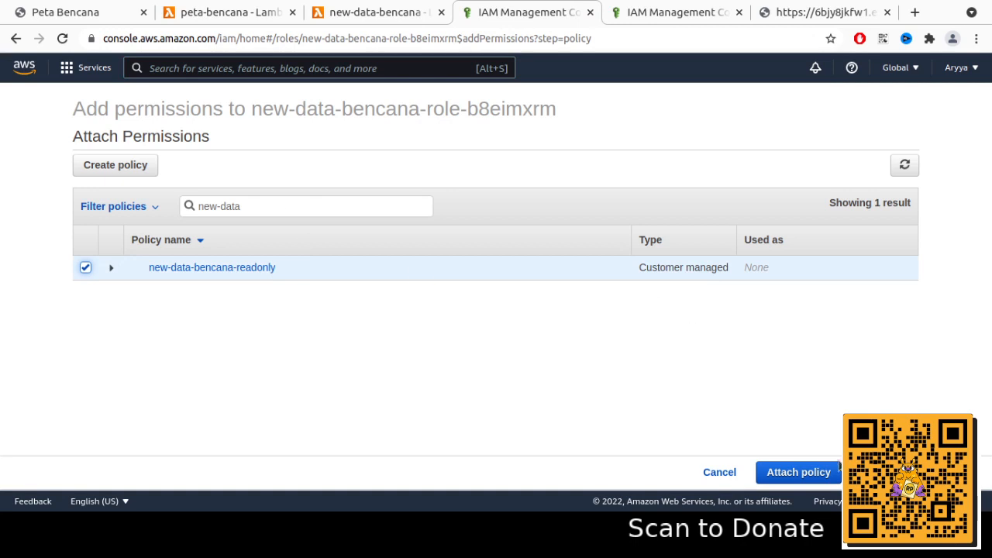
click(835, 469)
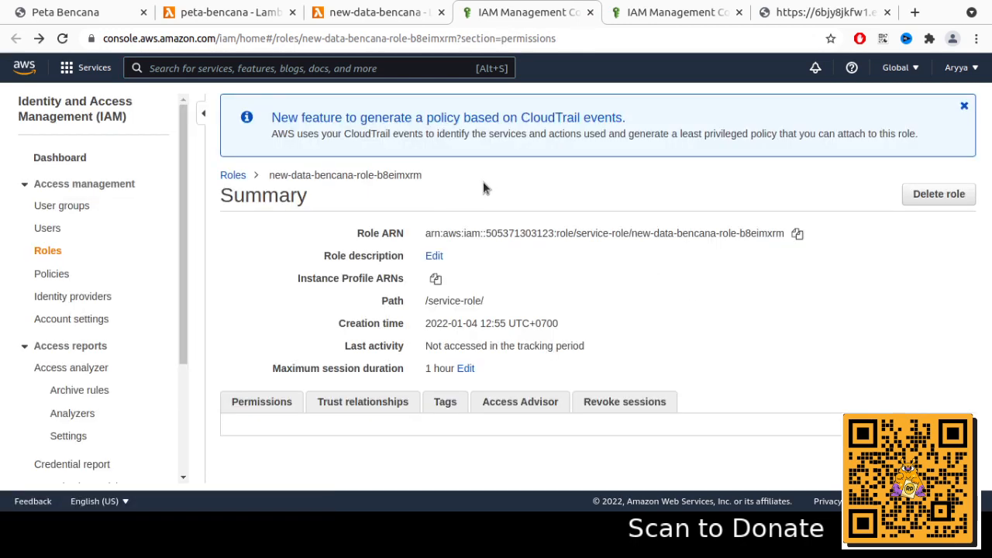
Review the permissions policies applied to the role.
scroll(517, 403, down, 1)
scroll(517, 403, down, 3)
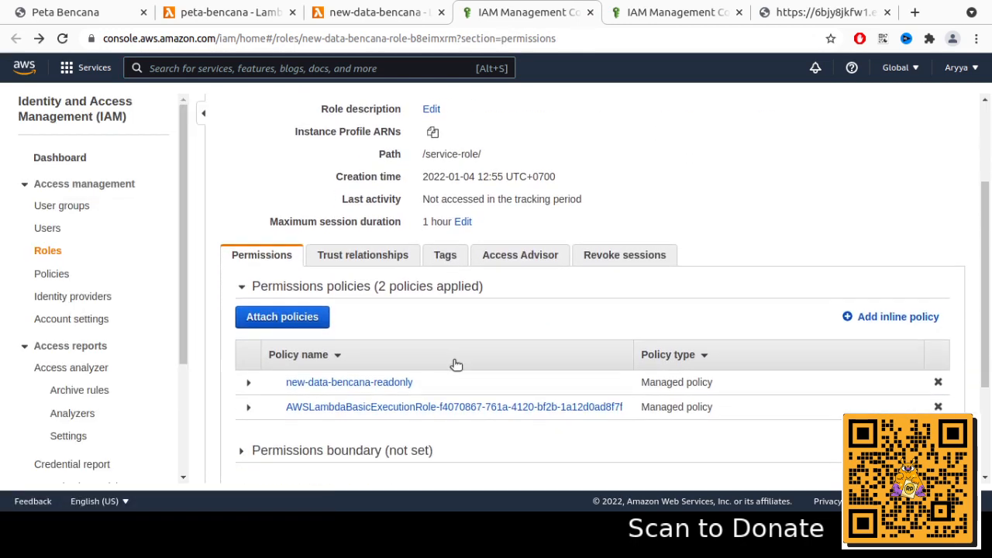
scroll(479, 270, up, 5)
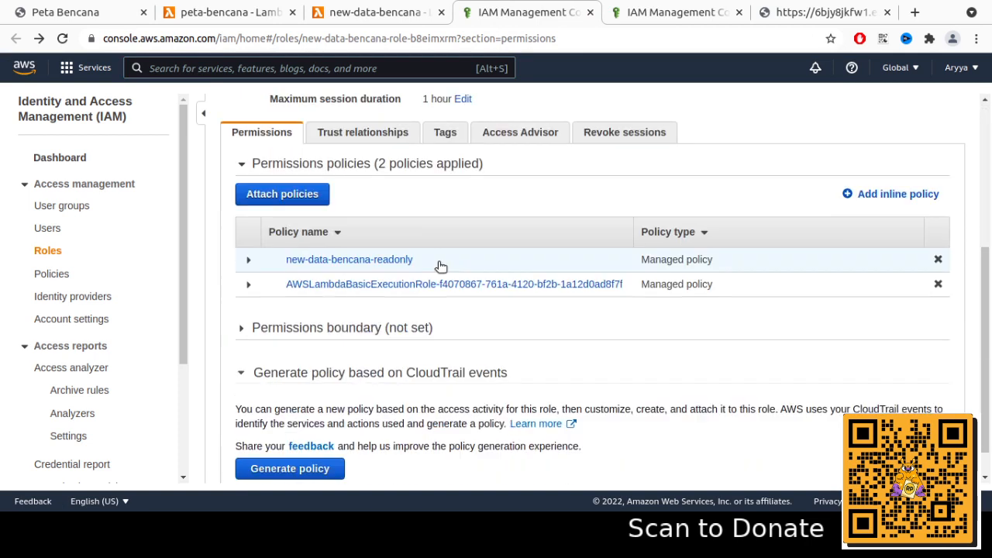
scroll(387, 272, down, 4)
Close the IAM policies page and reload the new-data-bencana API endpoint to check its response.
click(372, 14)
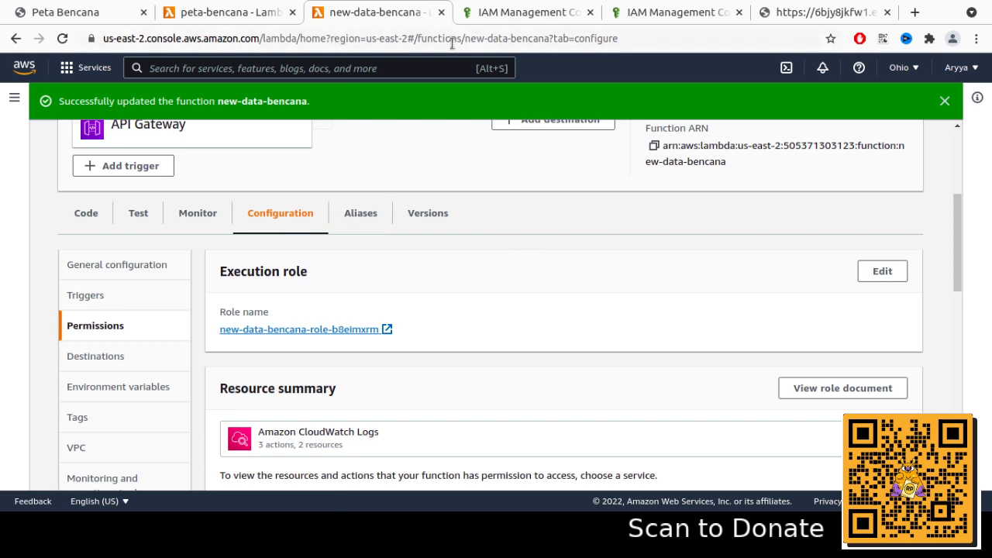
click(739, 13)
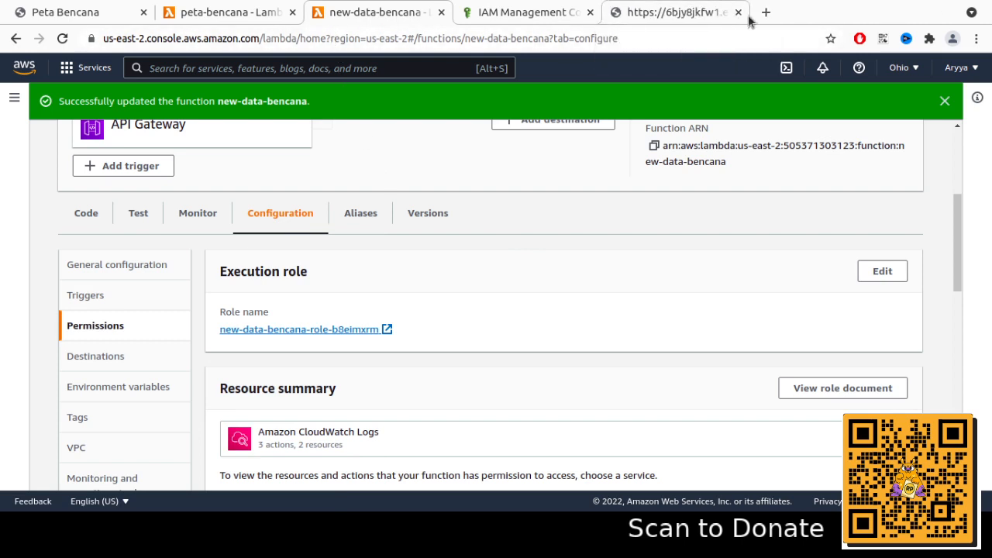
click(721, 13)
click(273, 149)
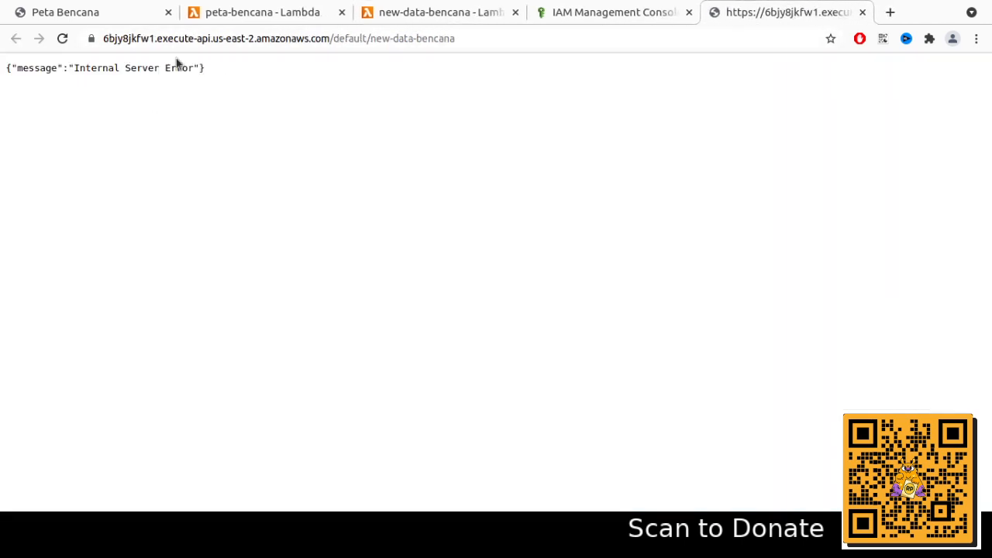
triple_click(114, 81)
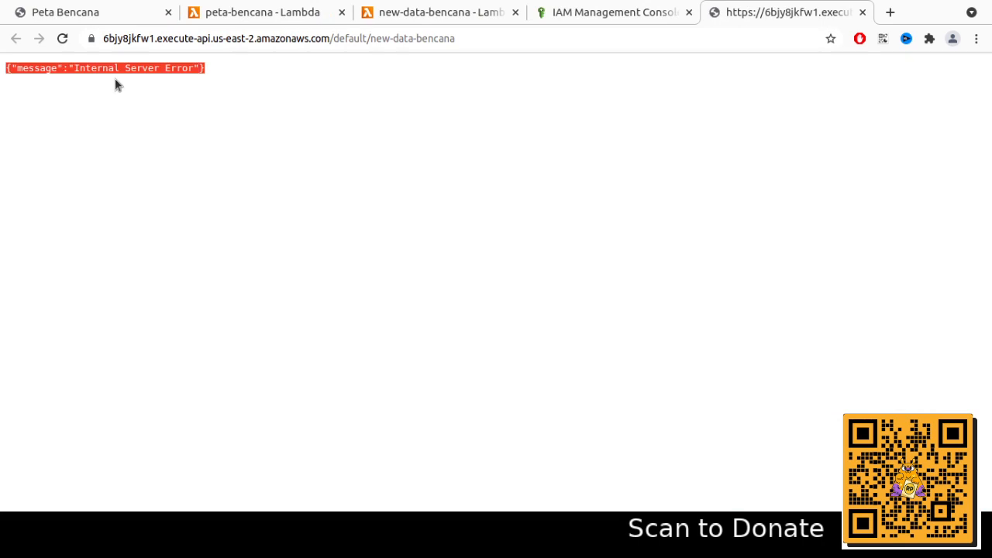
click(61, 45)
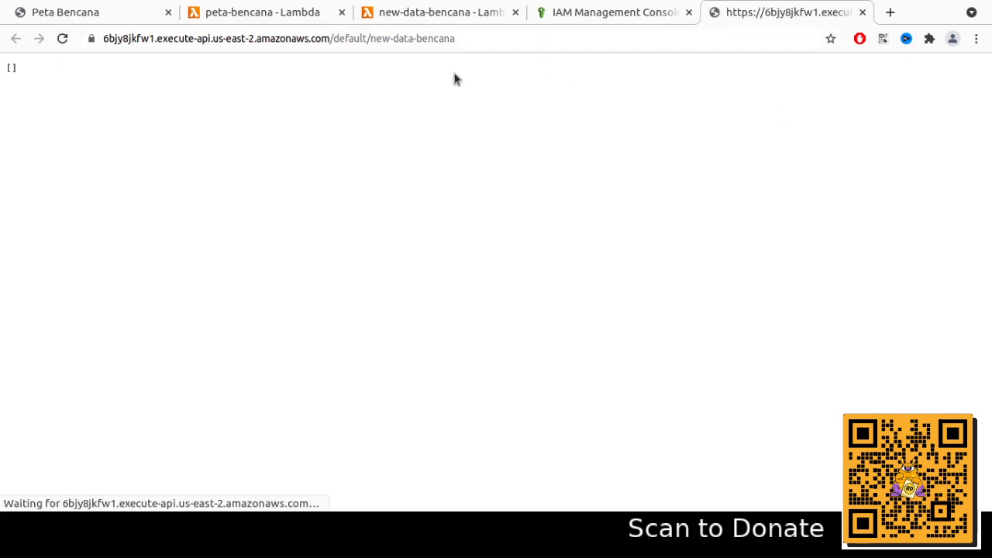
mouse_move(18, 77)
mouse_down()
mouse_move(3, 71)
mouse_move(24, 73)
mouse_move(10, 80)
mouse_up()
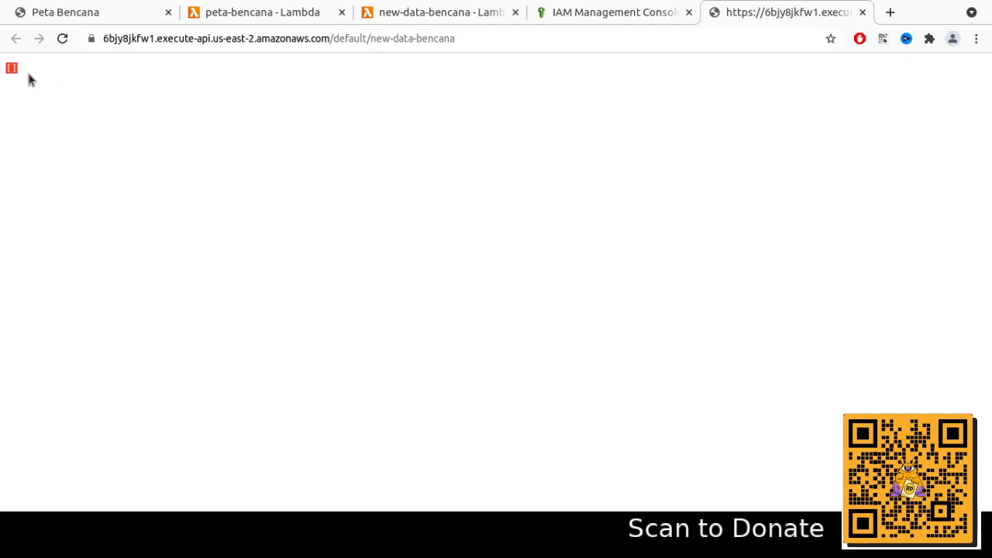
Open the new-data-bencana function's code and review how lambda_function.py handles the date_start and date_end parameters.
click(480, 14)
scroll(292, 219, up, 2)
click(78, 290)
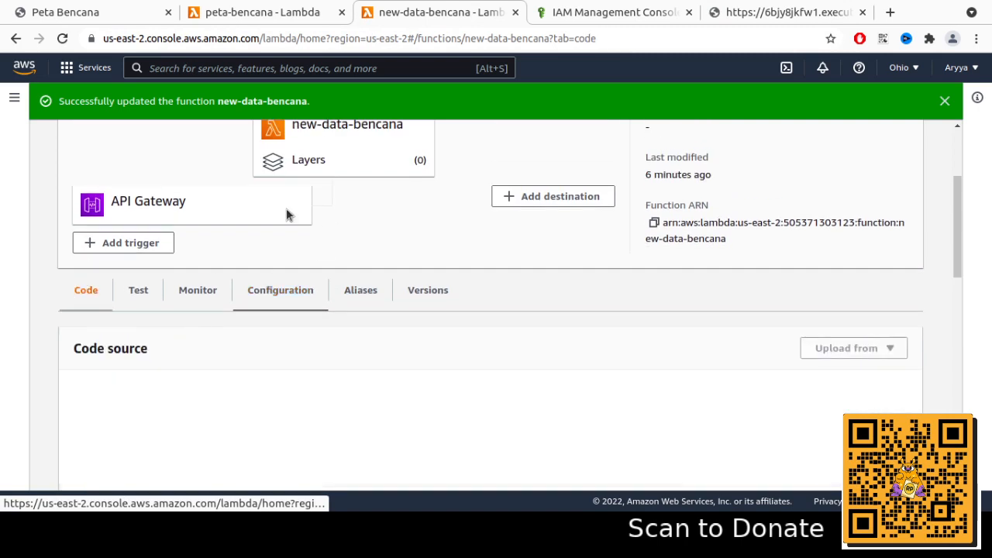
scroll(411, 231, down, 2)
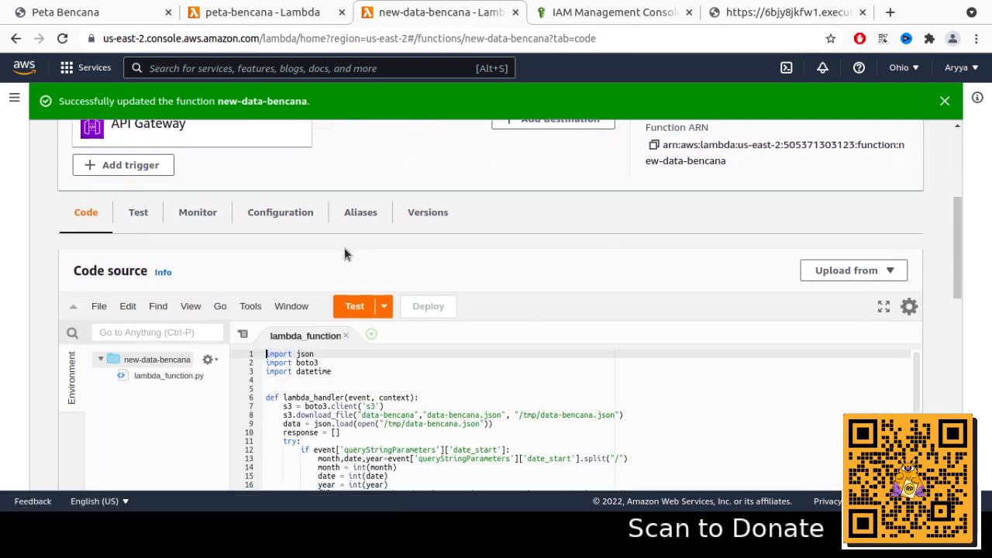
scroll(456, 266, down, 5)
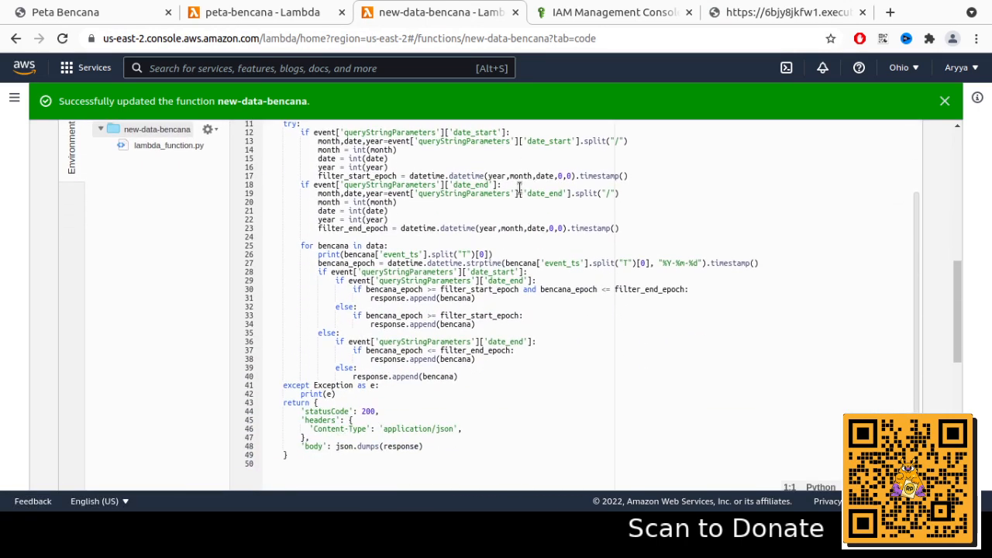
Switch to the Peta Bencana map page, inspect its markers, and reload it.
click(159, 13)
click(786, 13)
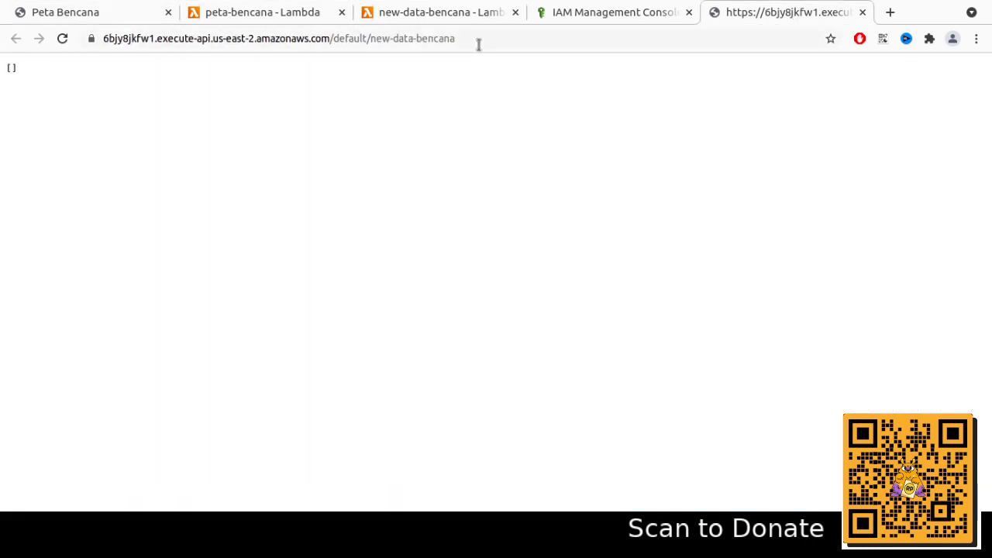
click(128, 13)
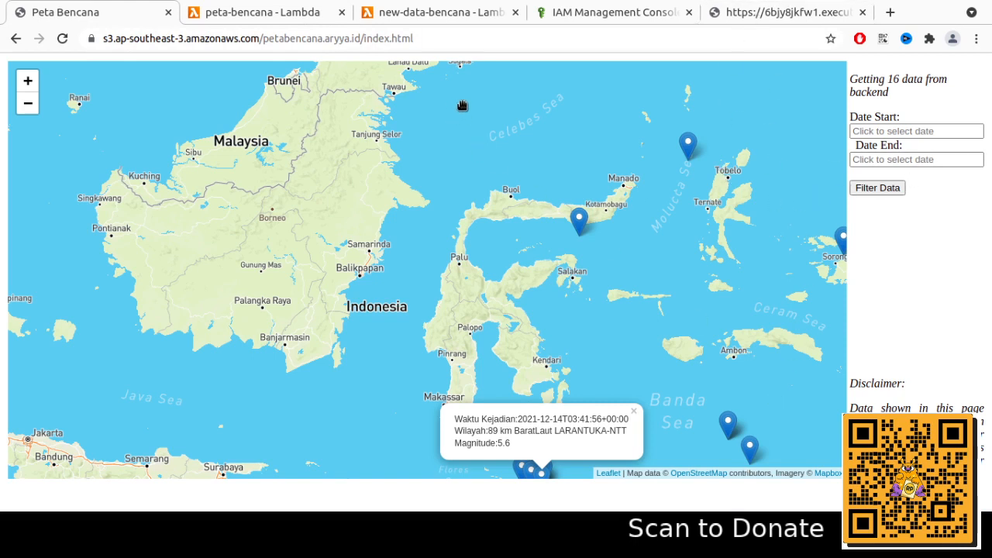
drag(612, 59, 685, 59)
click(685, 59)
click(225, 158)
key(F5)
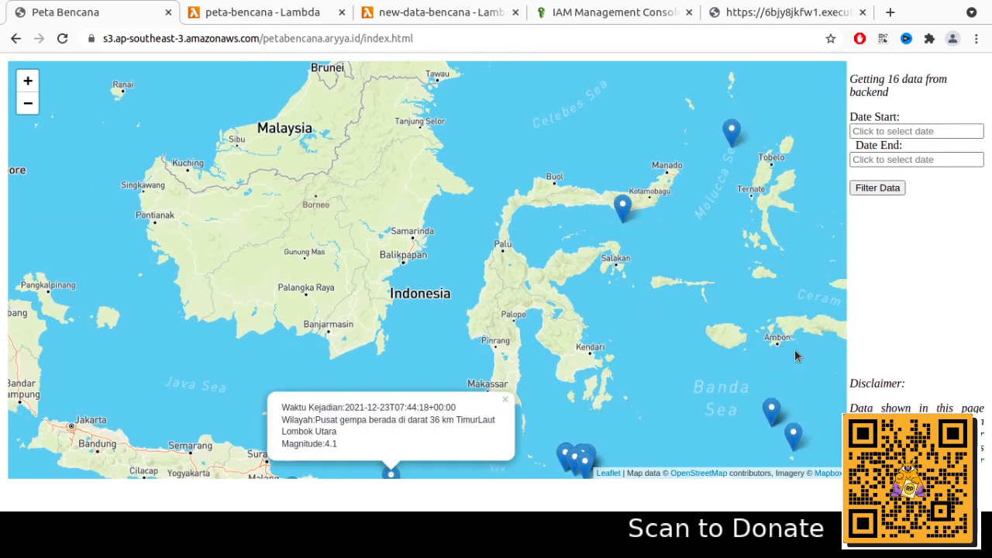
Enter the peta-bencana API URL with empty date parameters in the map page's address and copy its query string ?date_start=&date_end=.
click(328, 38)
text(https://30rsh4xbhh.execute-api.us-east-2.amazonaws.com/default/peta-bencana?date_start=&date_end=)
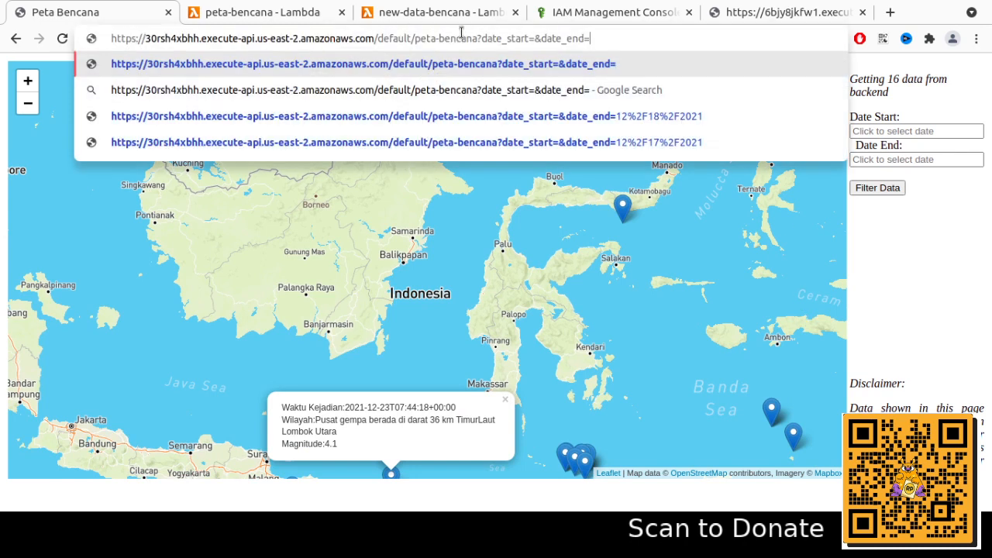
drag(593, 38, 417, 37)
click(595, 37)
drag(610, 34, 468, 34)
key(ctrl+c)
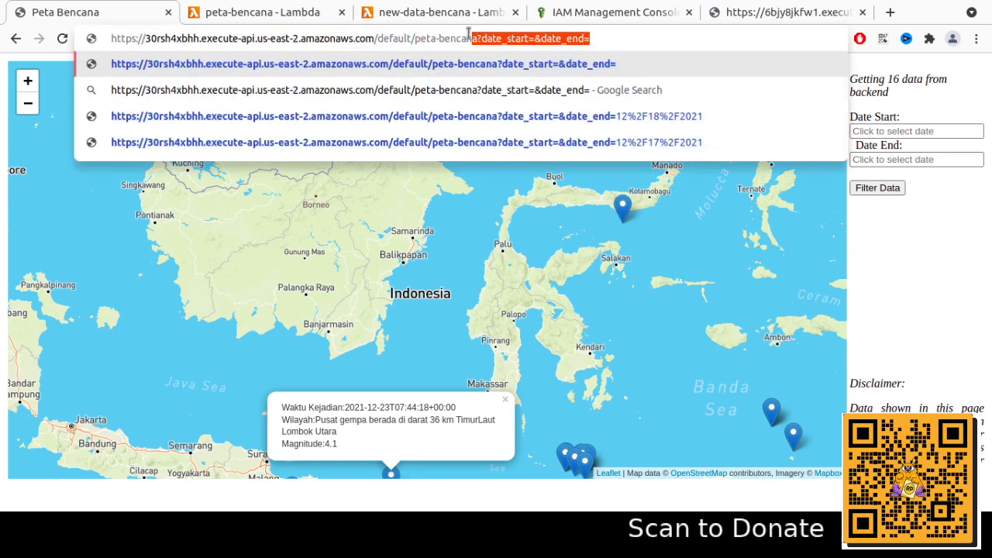
Append ?date_start=&date_end= to the new-data-bencana endpoint URL and load it to check the response.
click(764, 11)
click(501, 42)
click(512, 44)
key(ctrl+v)
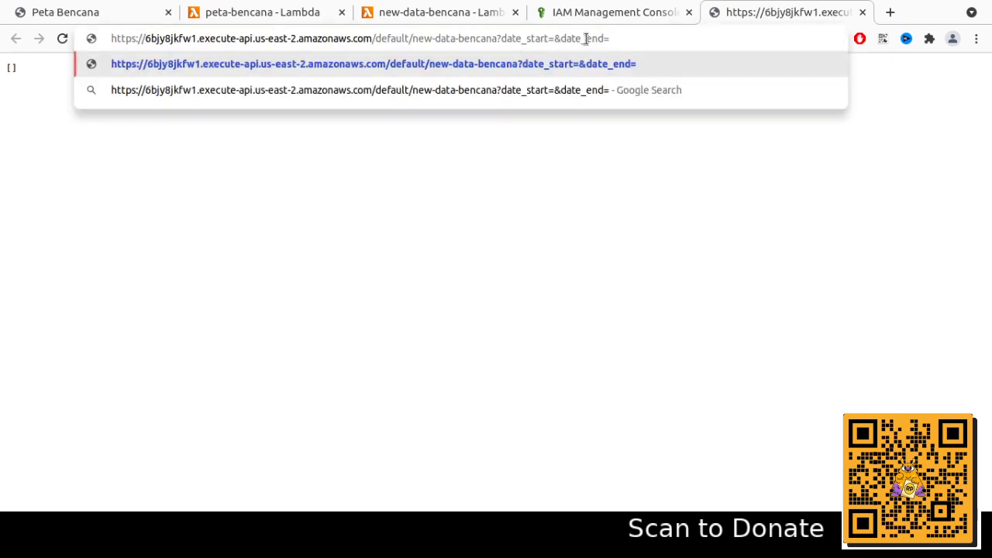
key(Return)
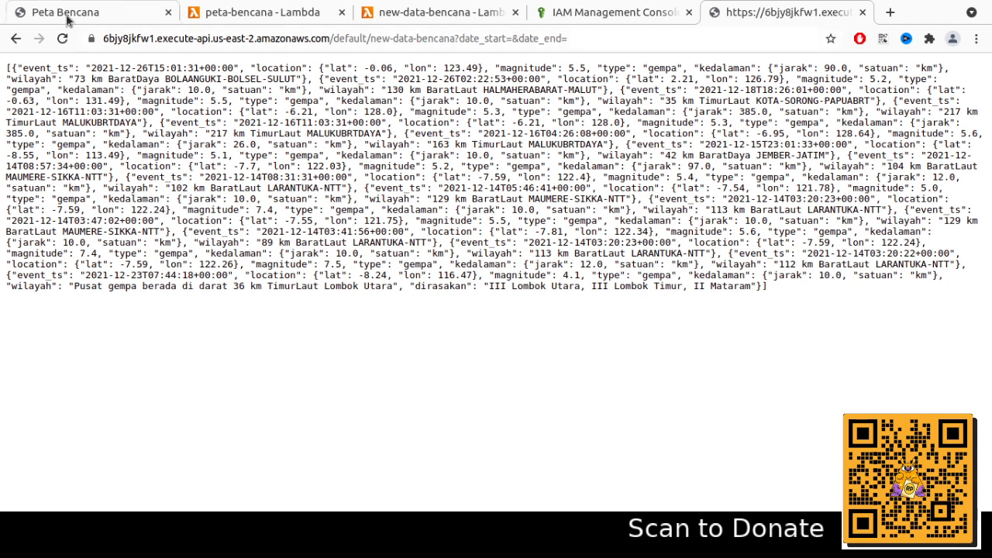
Load the peta-bencana endpoint with empty date parameters and place the new-data-bencana response page directly beside it.
click(113, 11)
click(480, 41)
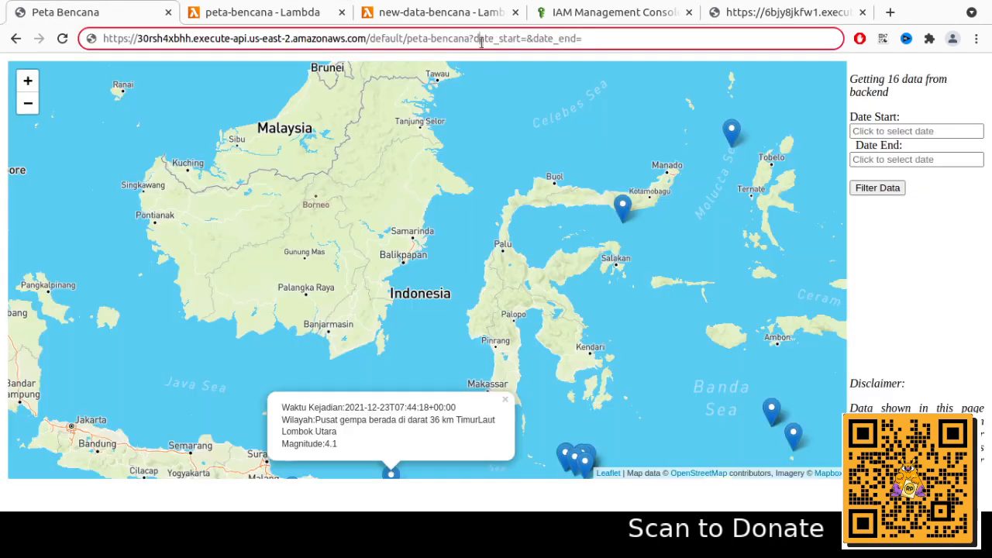
key(Return)
drag(764, 10, 194, 17)
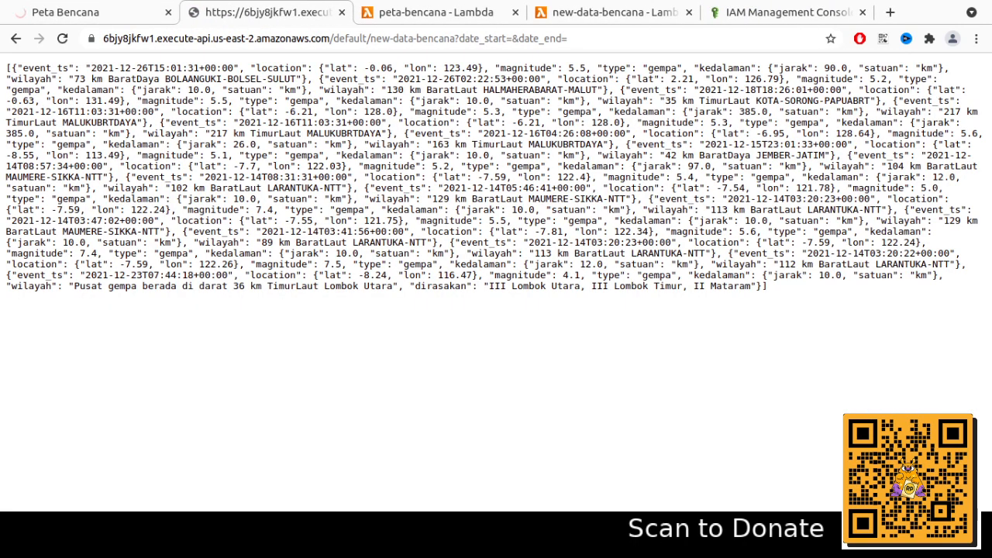
click(126, 19)
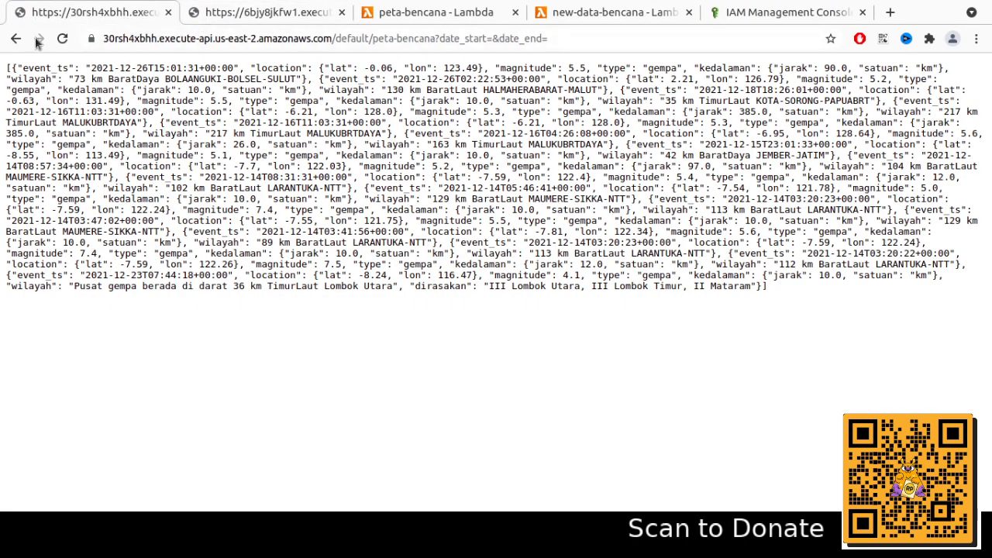
Compare the JSON responses of the peta-bencana and new-data-bencana endpoints by alternating between them.
click(266, 9)
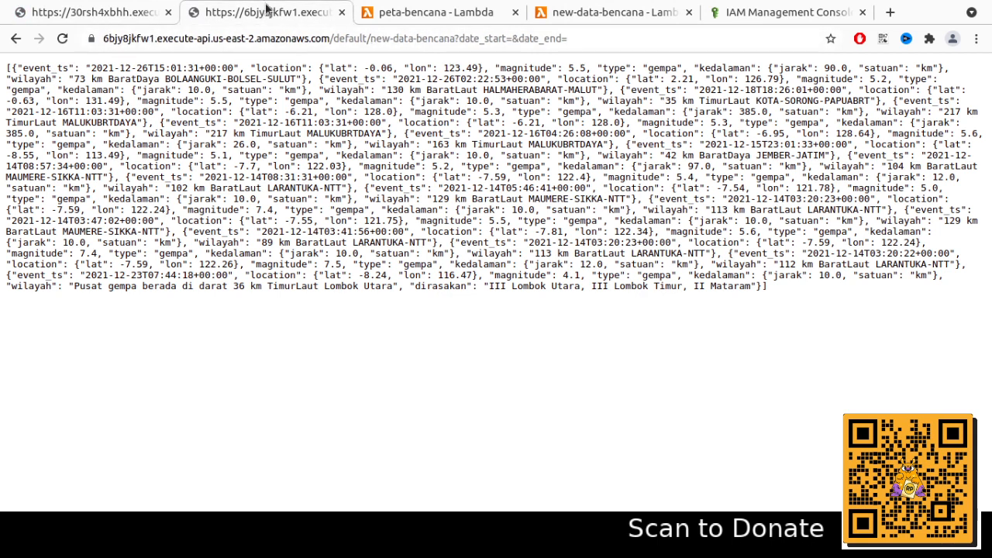
click(130, 18)
click(198, 17)
click(159, 16)
click(190, 17)
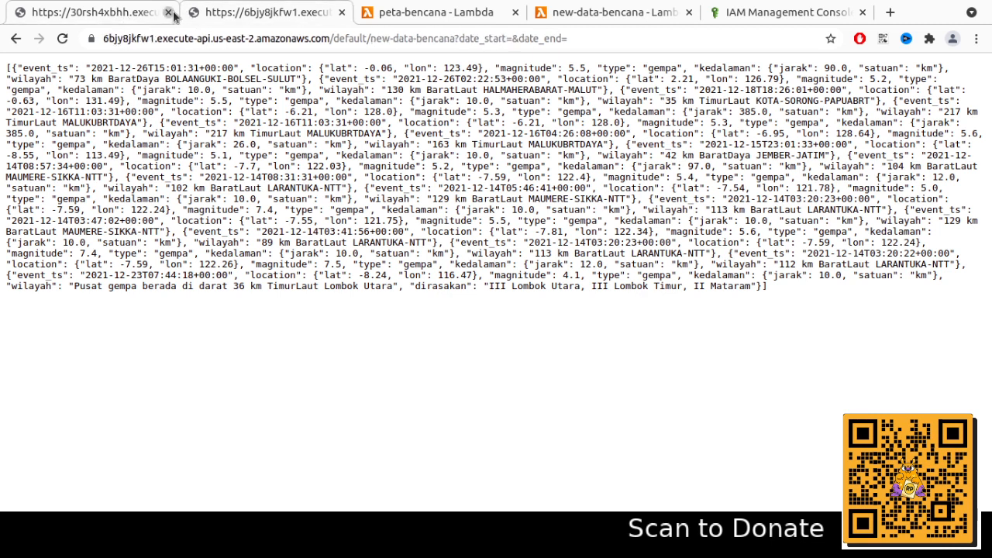
Close the peta-bencana endpoint response and show the peta-bencana Lambda function's overview with its API Gateway trigger.
click(167, 13)
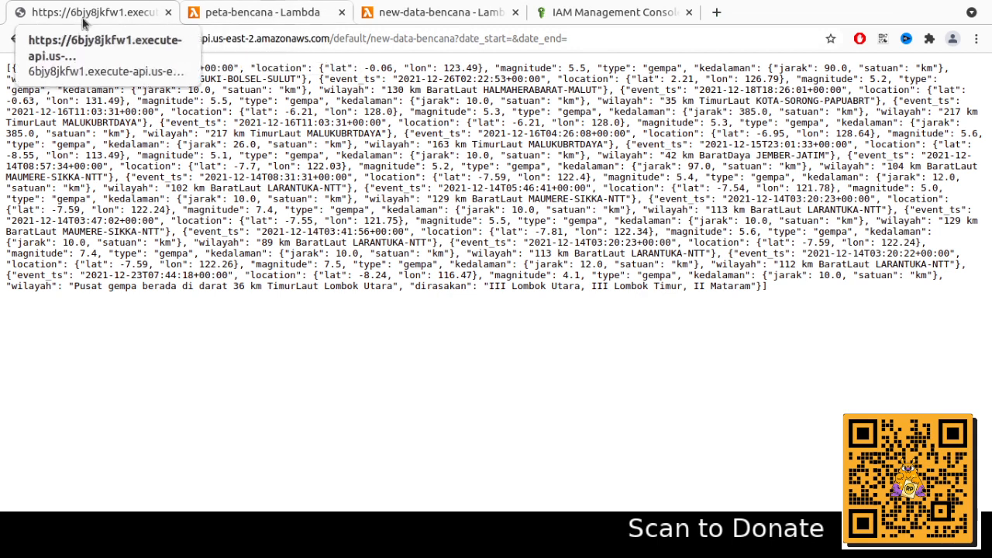
click(264, 14)
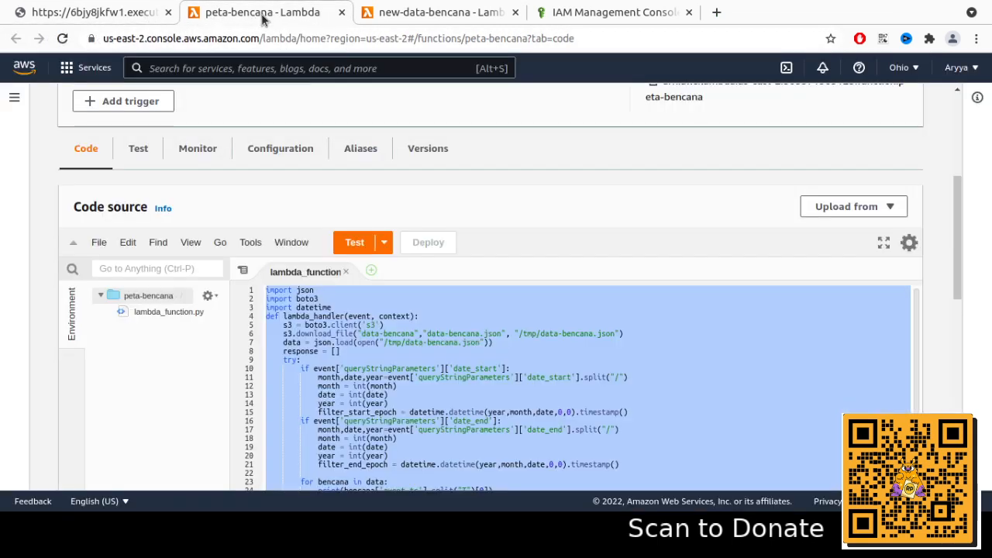
scroll(381, 261, up, 2)
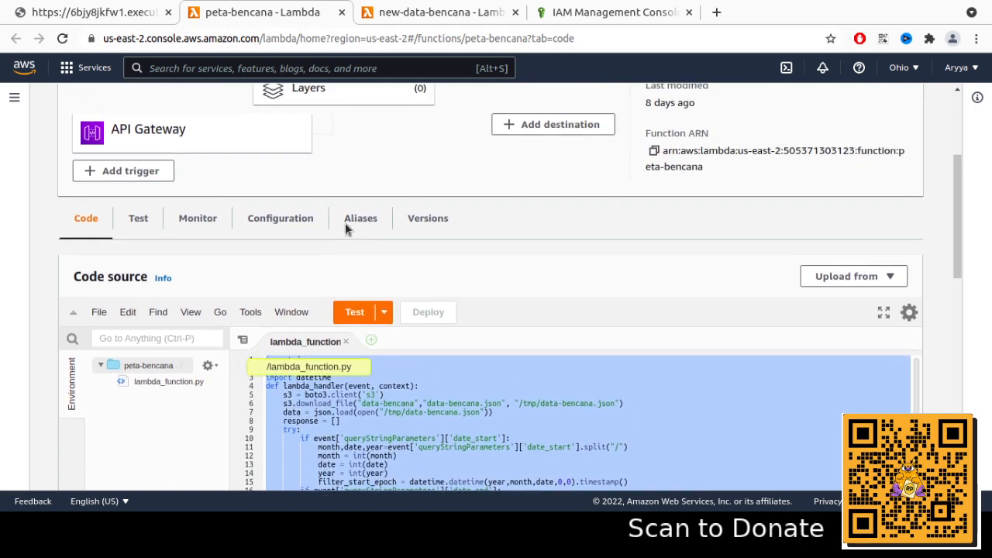